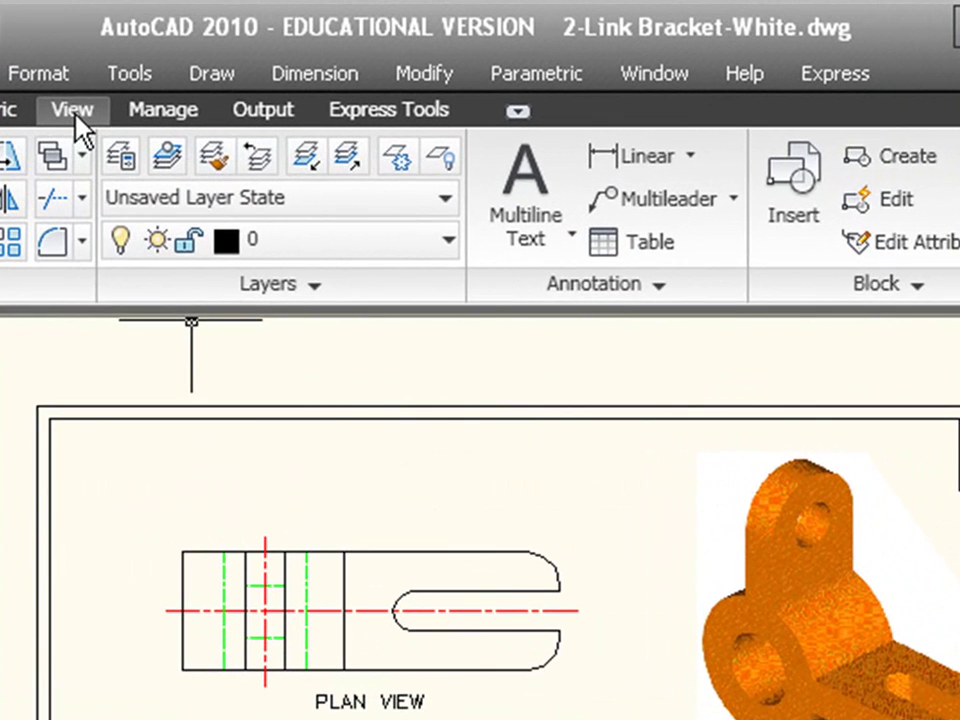
Step: Switch to the View ribbon tab and show the floating Viewports toolbar from the Tools toolbar list
click(72, 110)
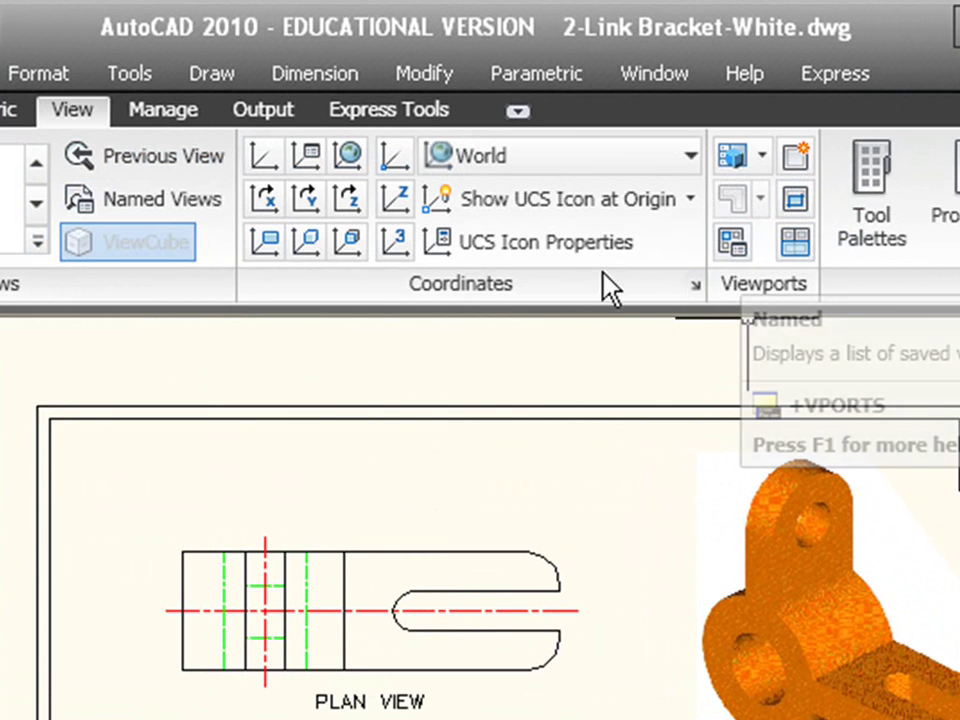
click(127, 76)
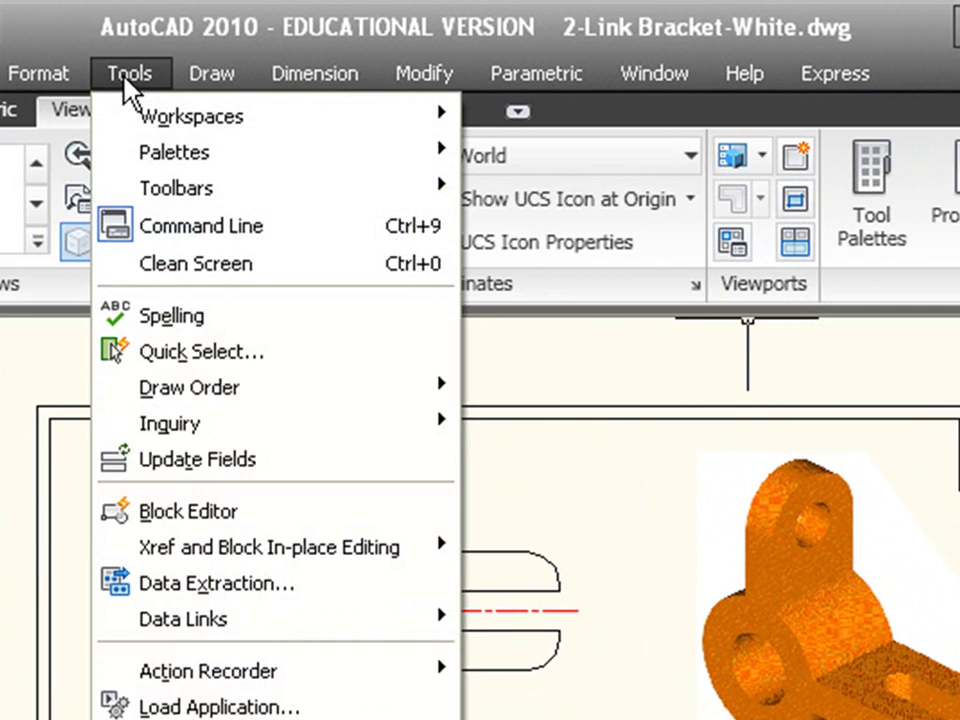
mouse_move(270, 184)
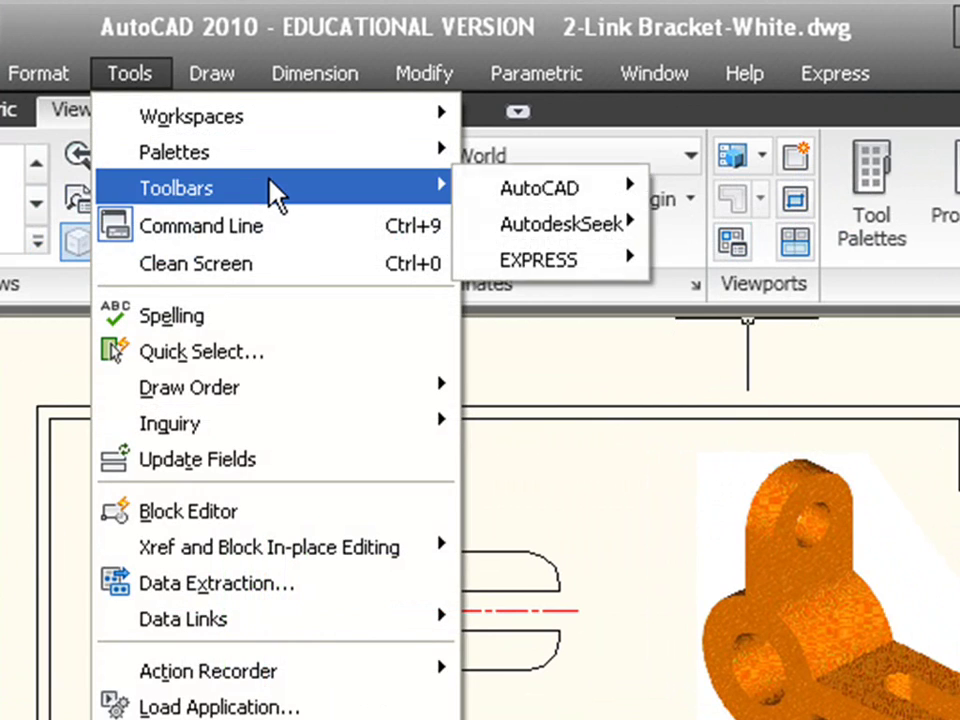
mouse_move(520, 188)
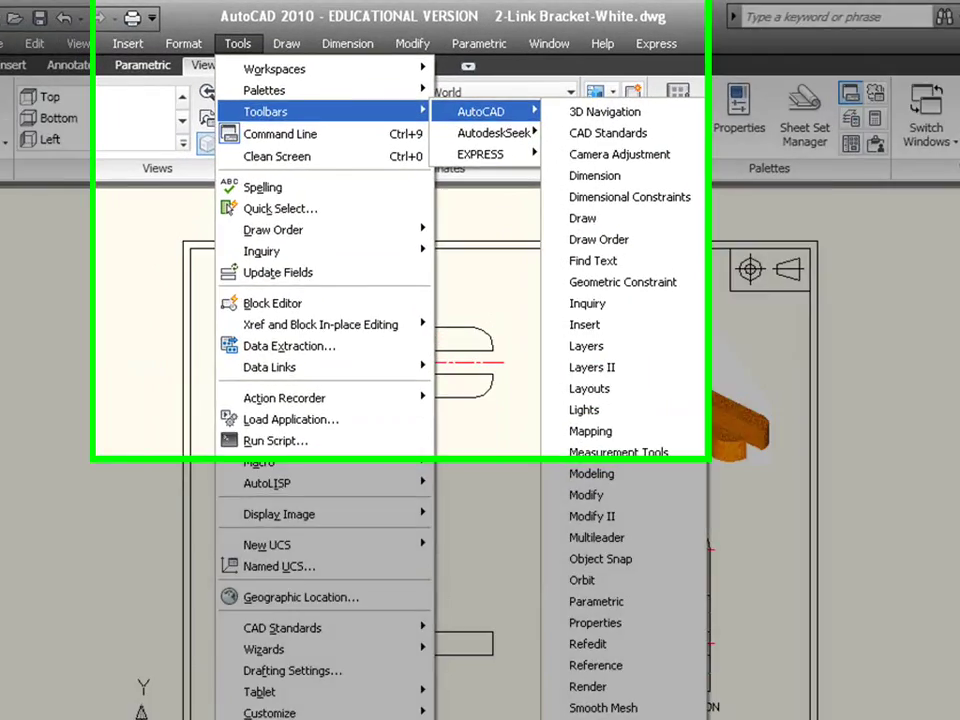
click(530, 716)
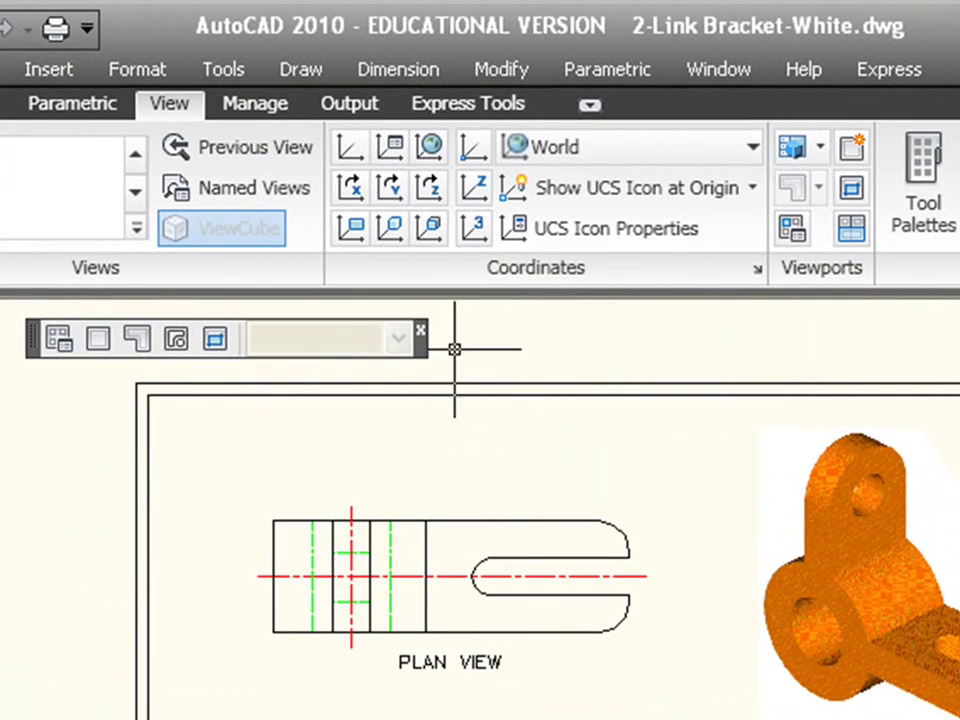
Step: Close the Viewports toolbar, then redisplay it with -TOOLBAR, VIEWPORTS and Show
click(422, 330)
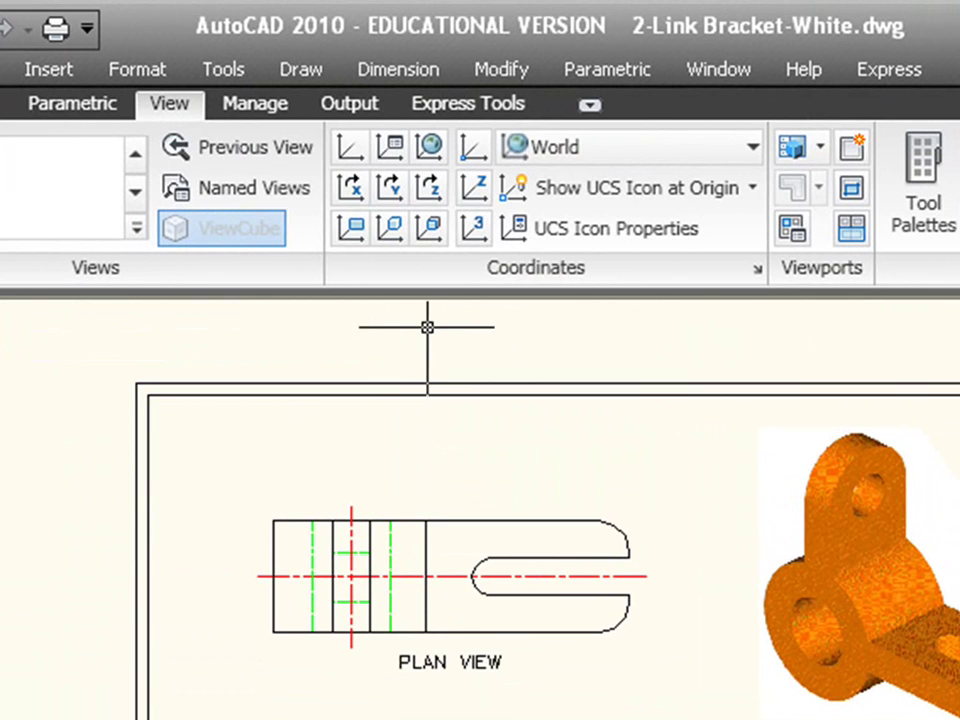
text(-t)
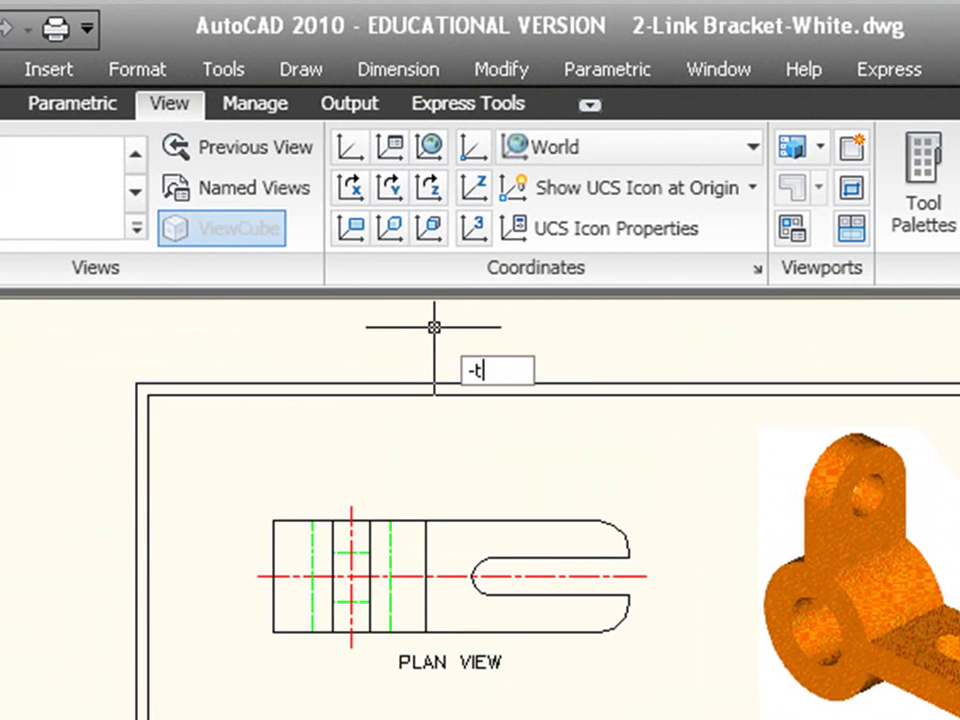
text(oolbar)
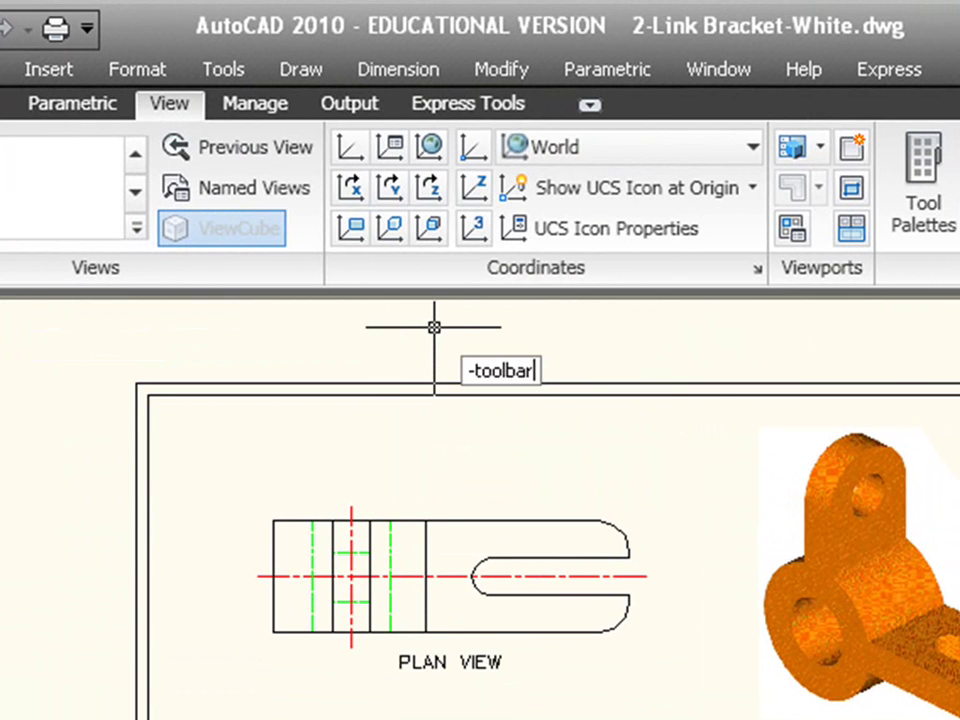
key(Return)
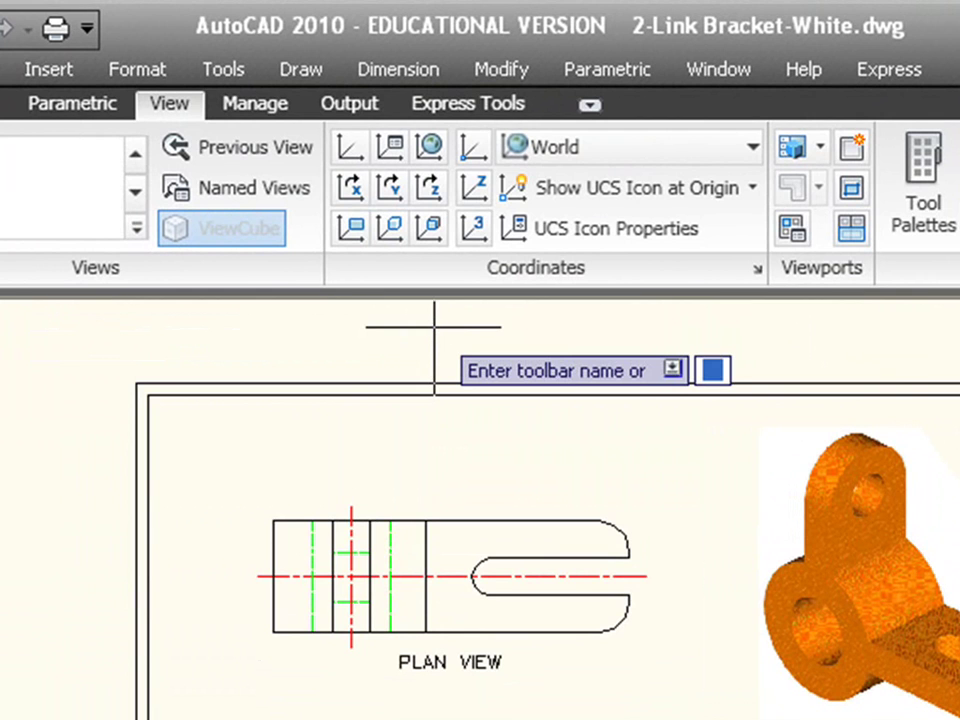
text(vi)
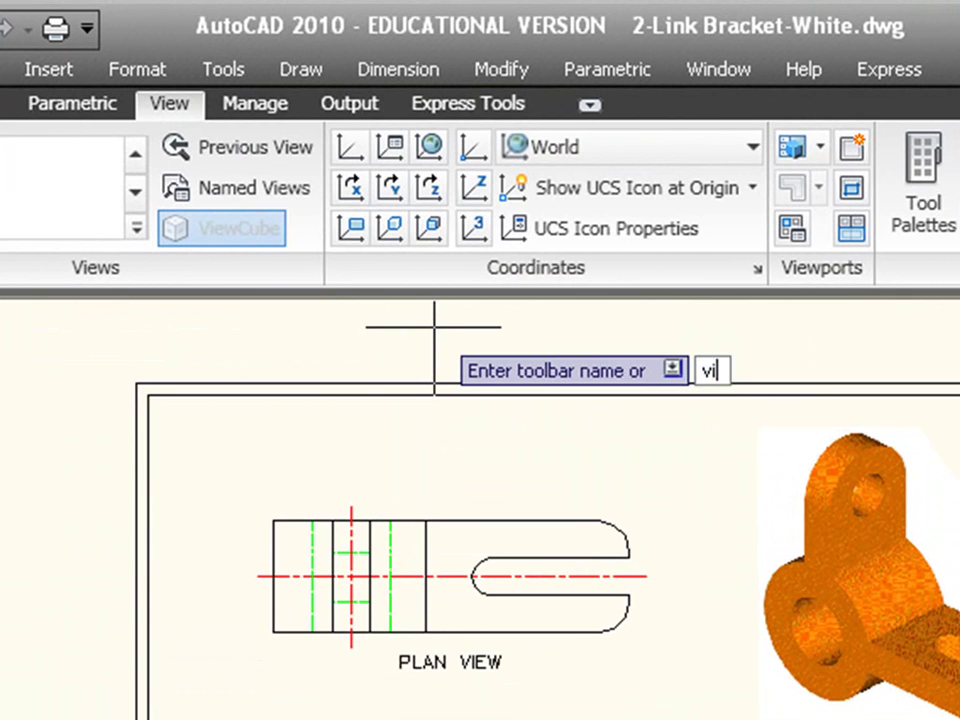
text(ewports)
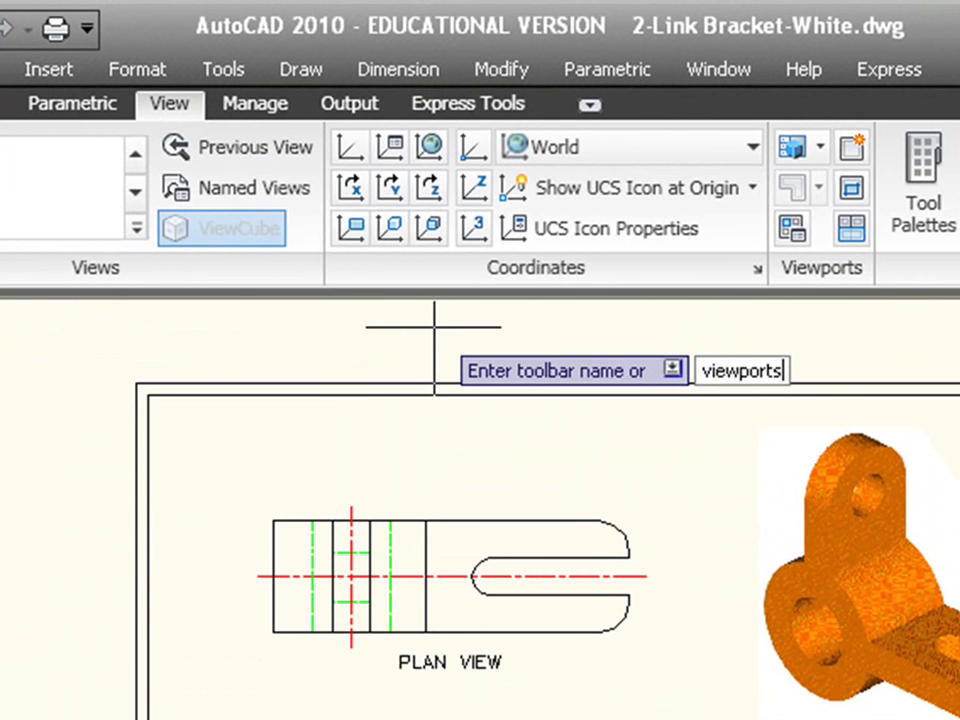
key(Return)
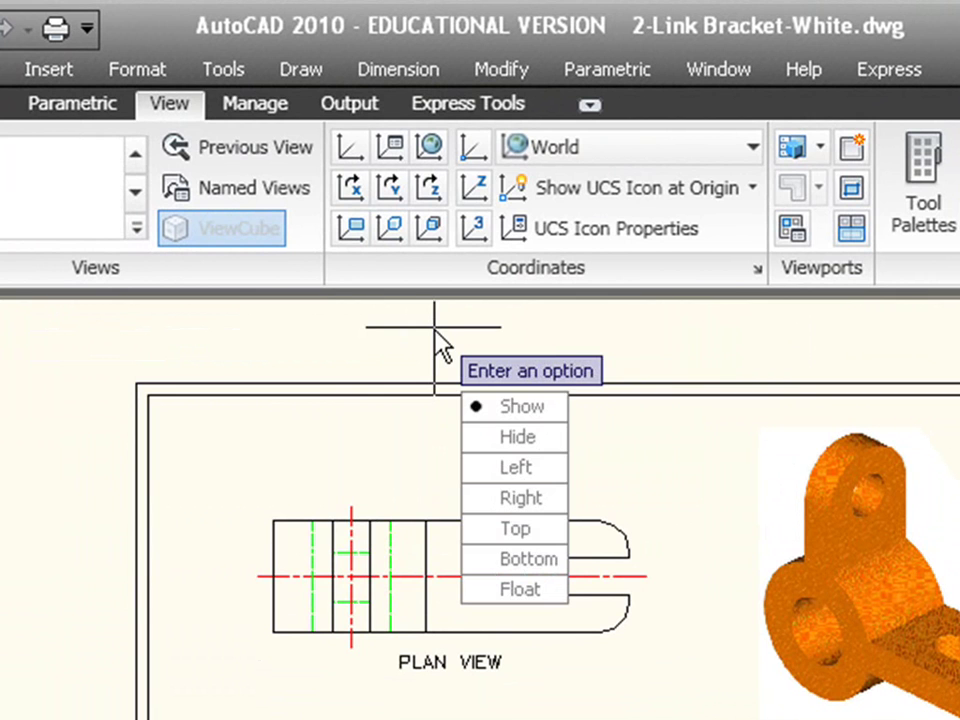
key(Return)
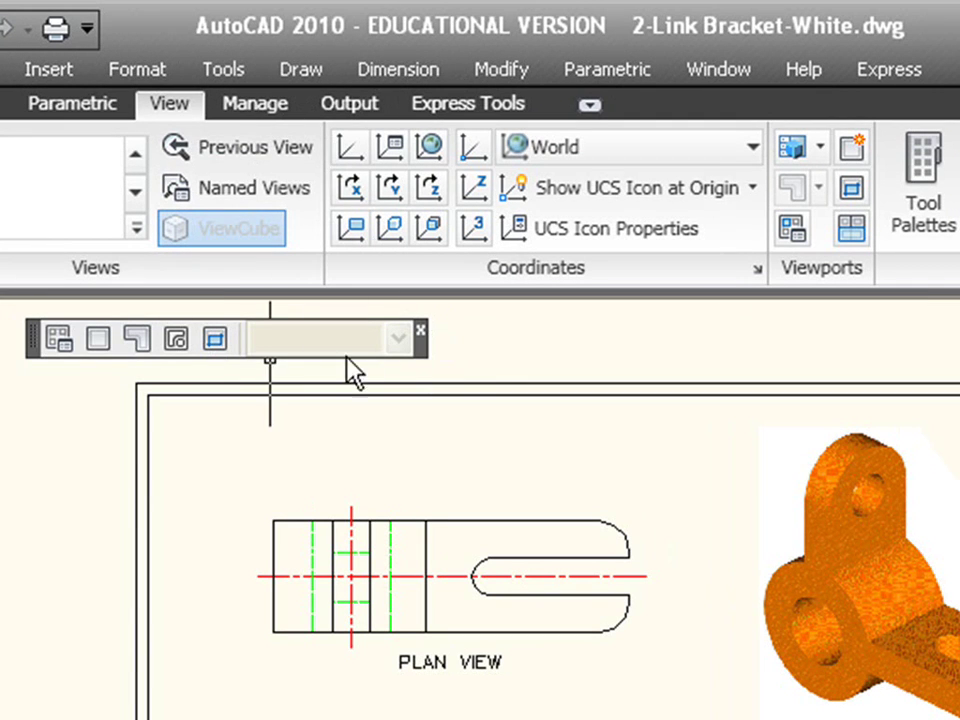
Step: Close the toolbar and apply the Four: Equal layout in the New Viewports dialog after previewing others
click(421, 328)
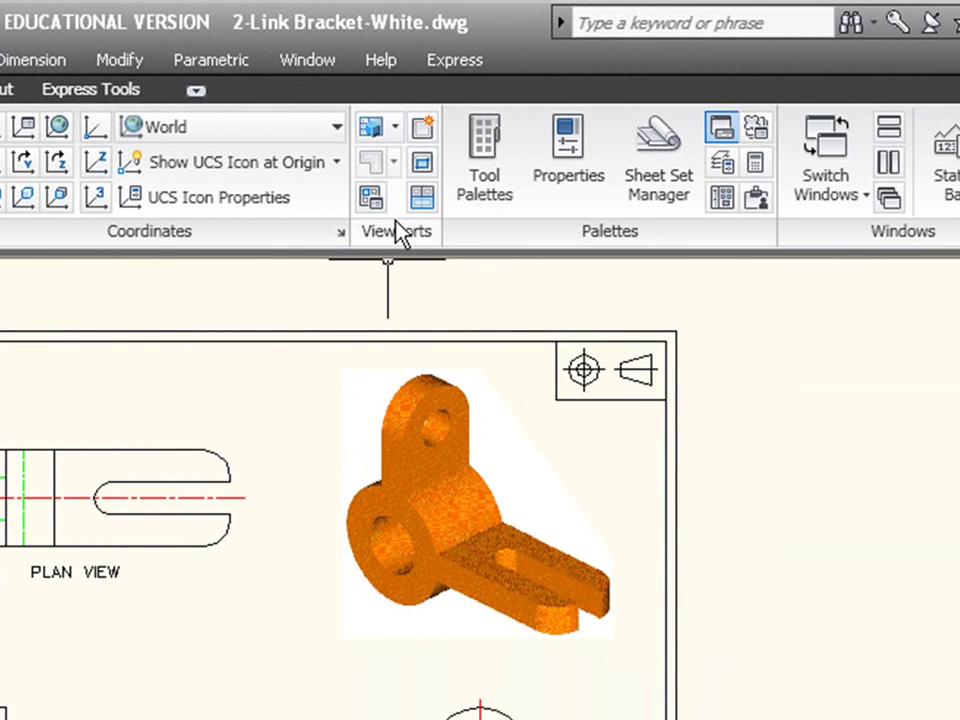
click(396, 129)
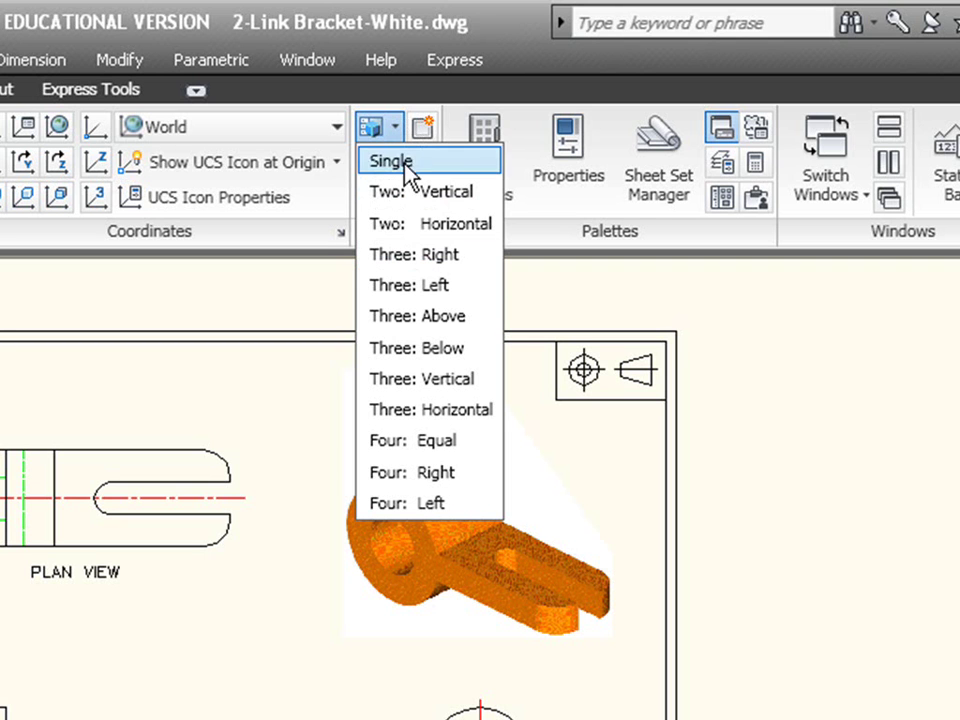
click(424, 130)
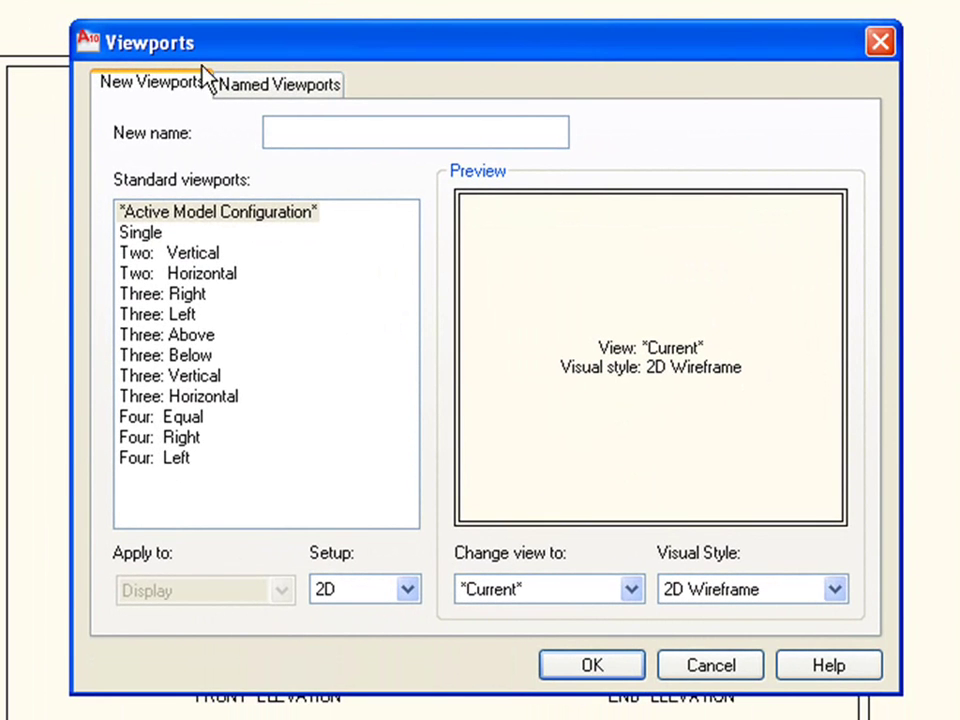
click(166, 255)
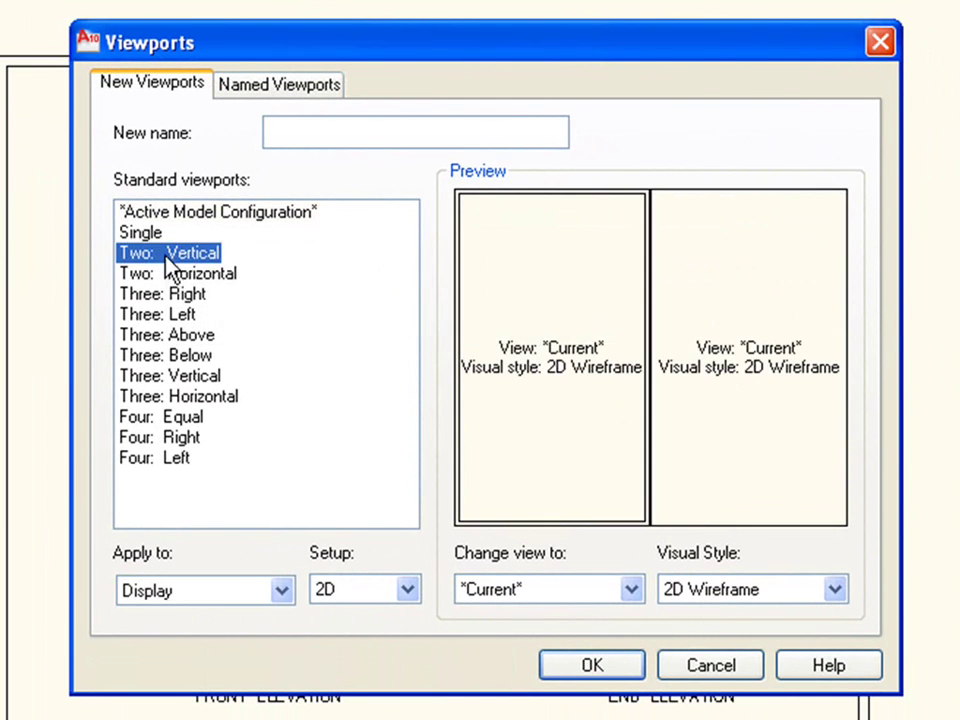
click(172, 275)
click(176, 315)
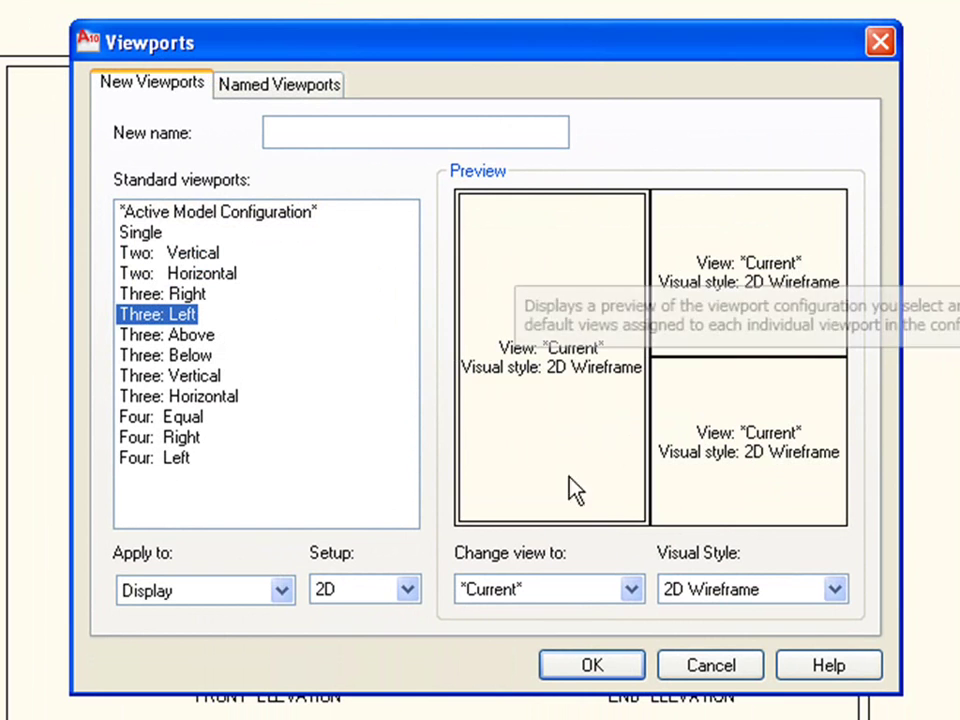
click(187, 336)
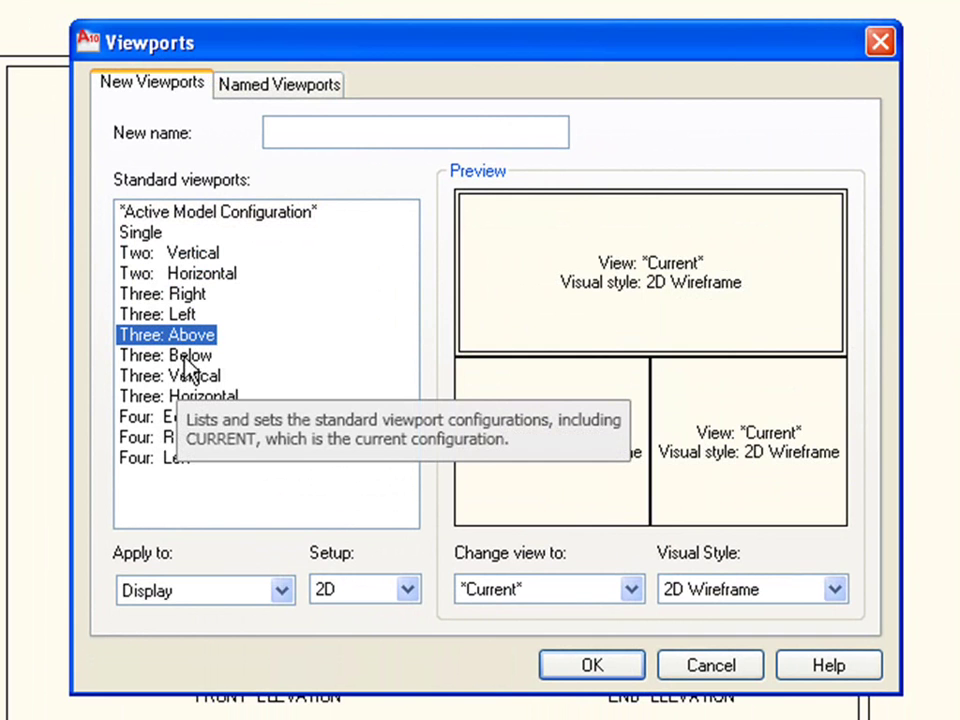
click(160, 418)
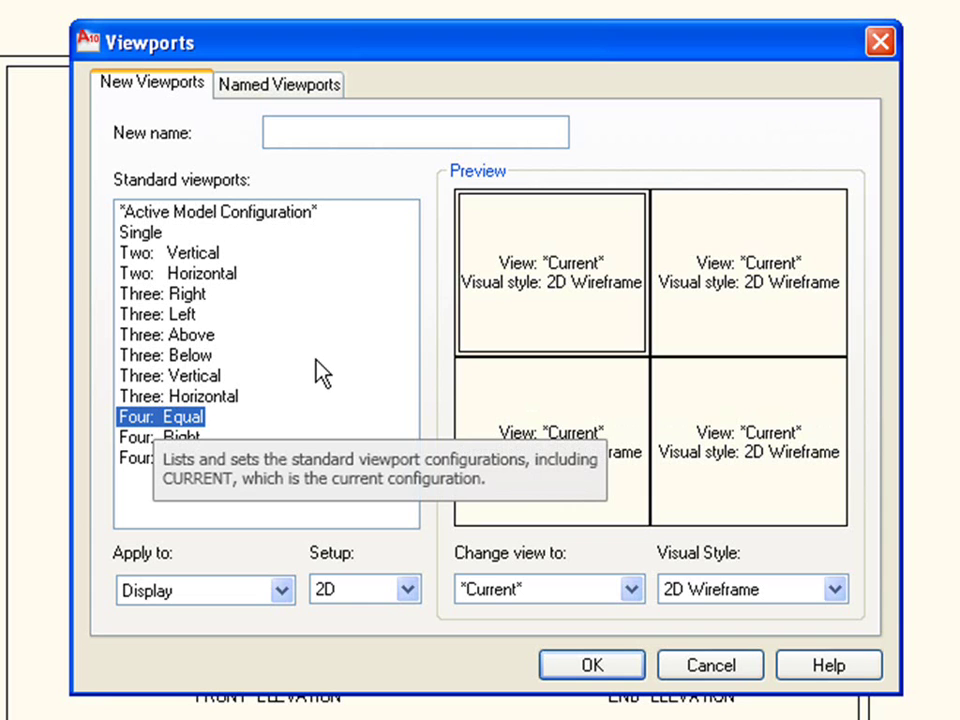
click(580, 660)
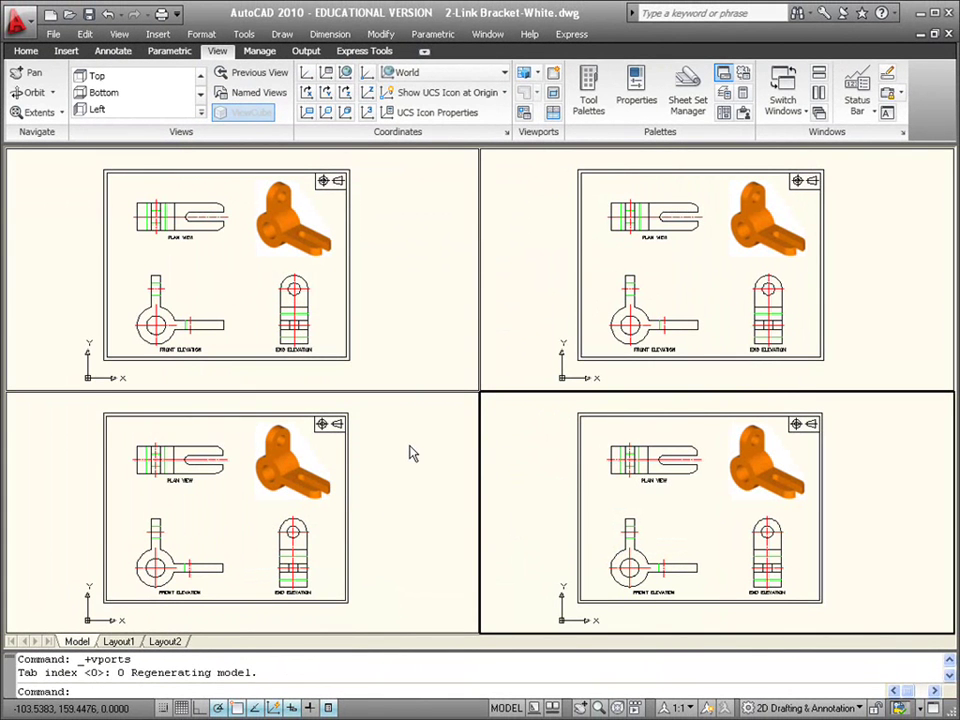
Step: Activate each viewport in turn, then zoom the front elevation into the lower-left viewport
click(410, 452)
click(398, 332)
click(521, 306)
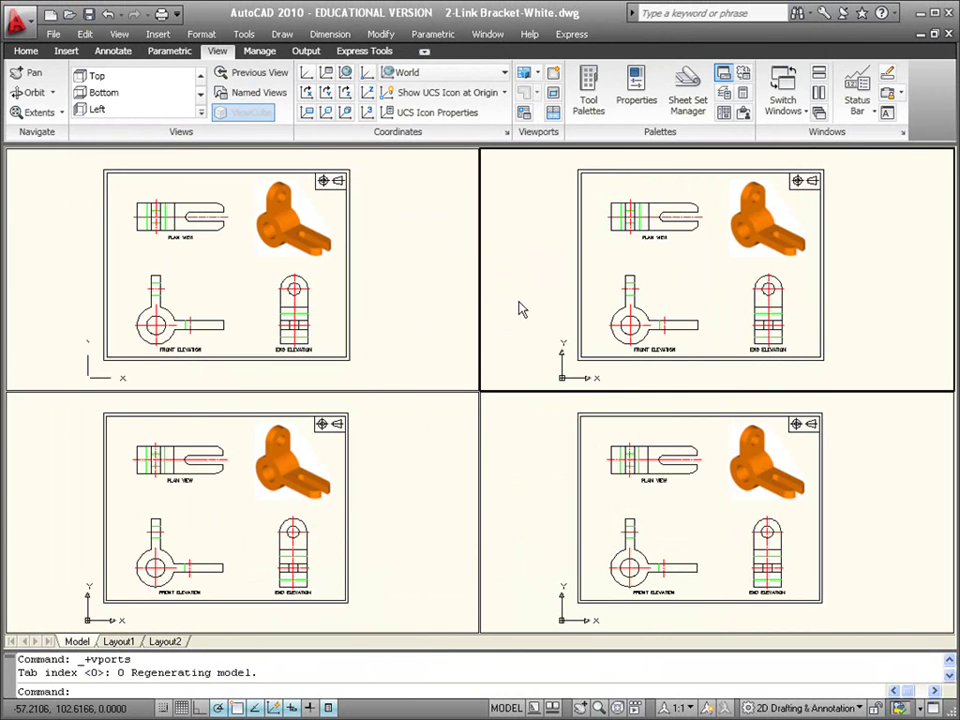
click(532, 447)
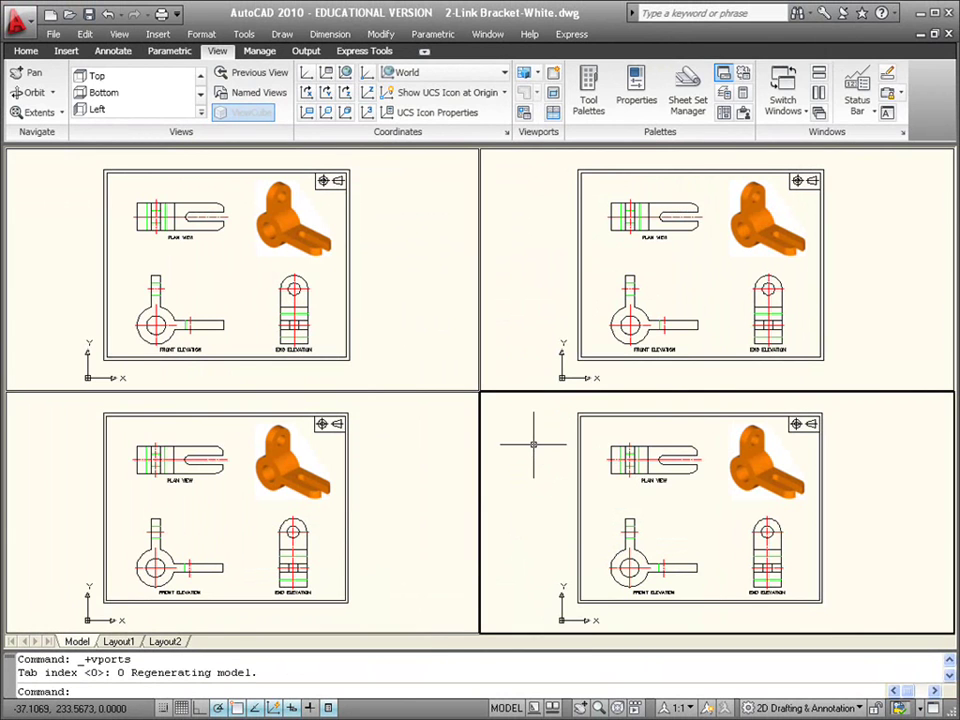
click(373, 441)
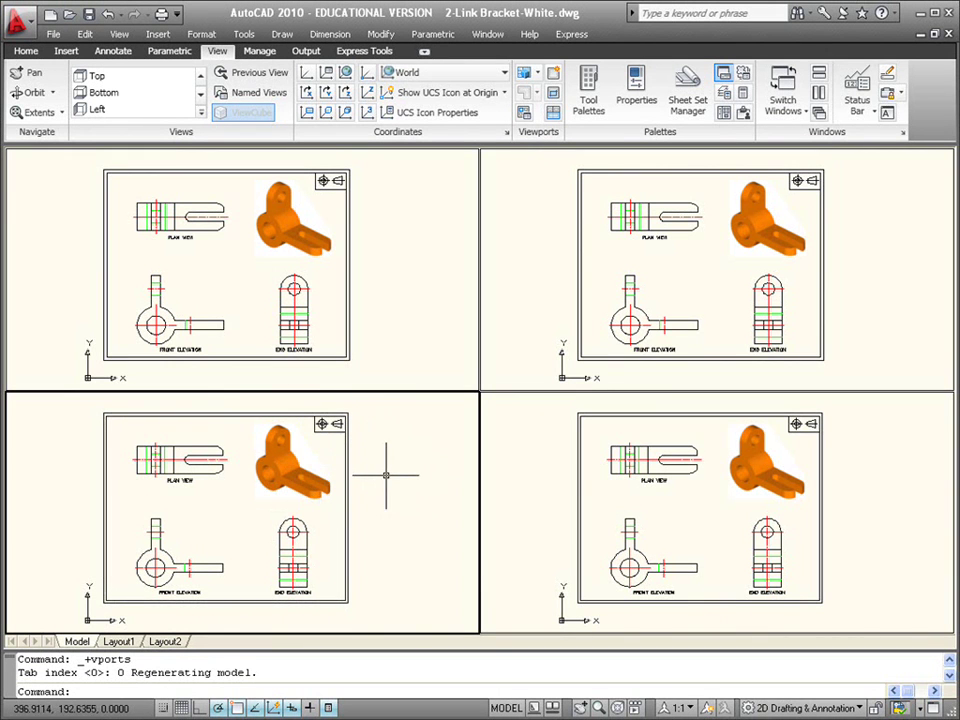
scroll(157, 549, up, 5)
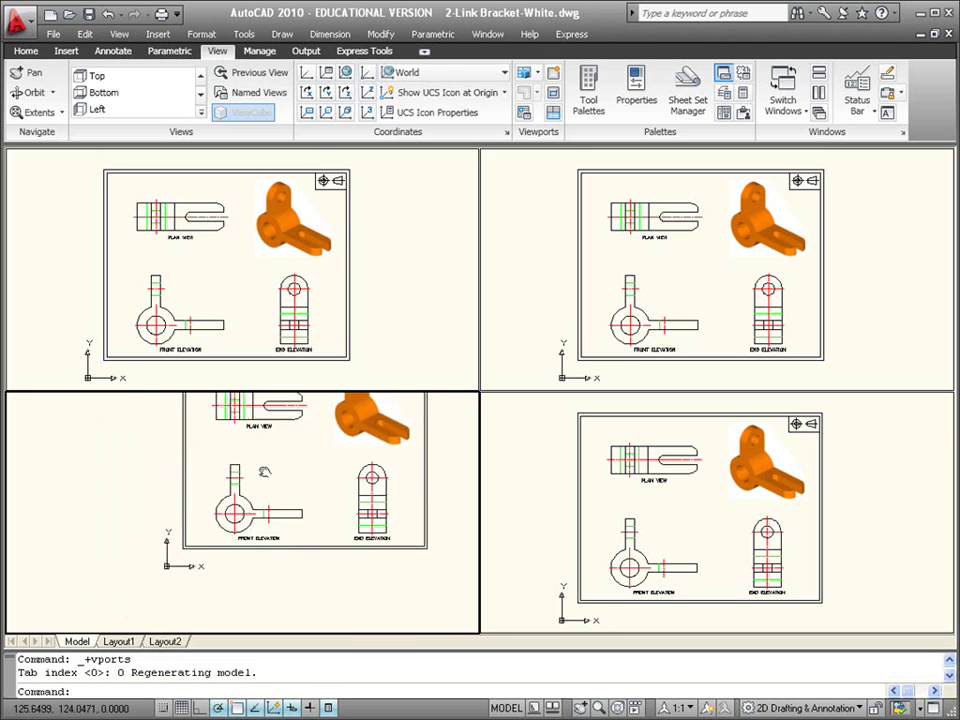
middle_drag(260, 476, 217, 481)
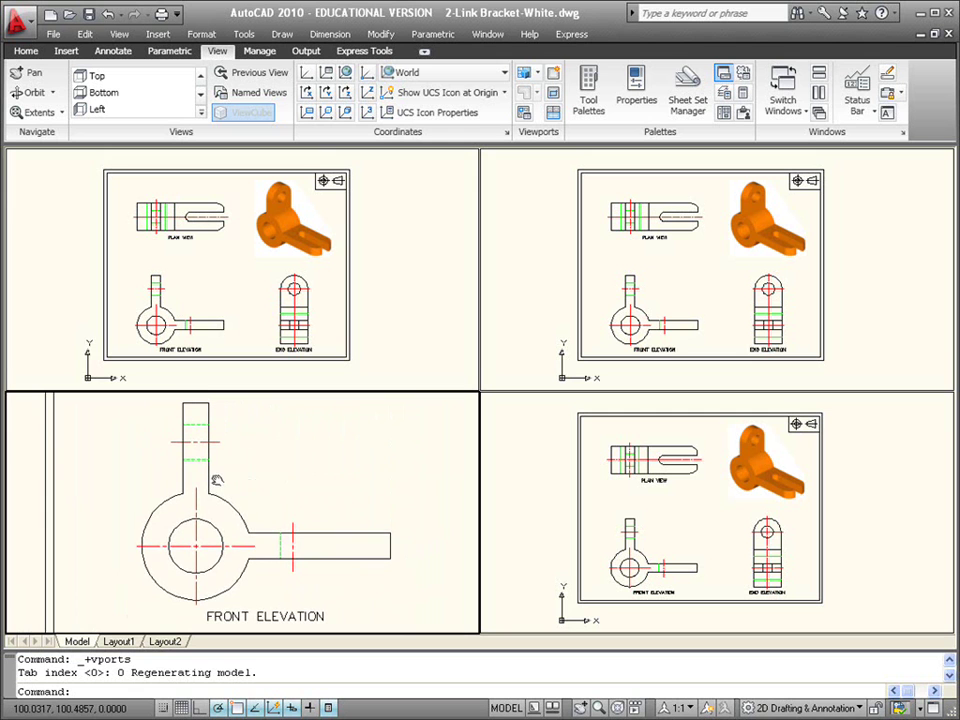
Step: Zoom in and centre the end elevation in the lower-right viewport
click(685, 495)
scroll(750, 527, up, 4)
middle_drag(756, 455, 662, 476)
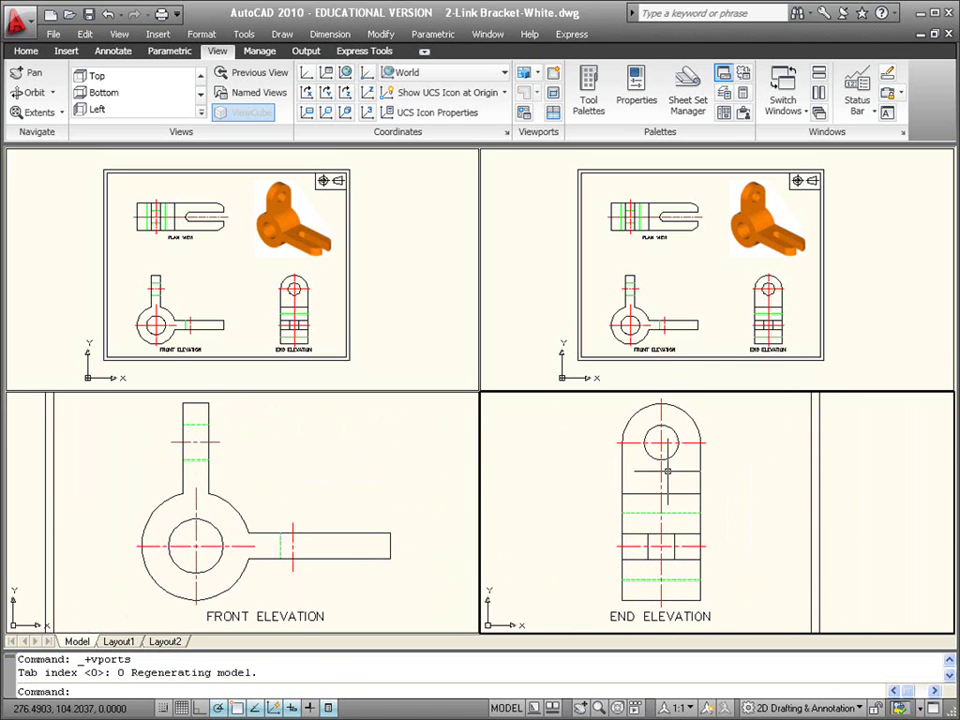
Step: Zoom in and centre the orange 3-D bracket in the upper-right viewport
click(680, 277)
middle_drag(718, 279, 568, 300)
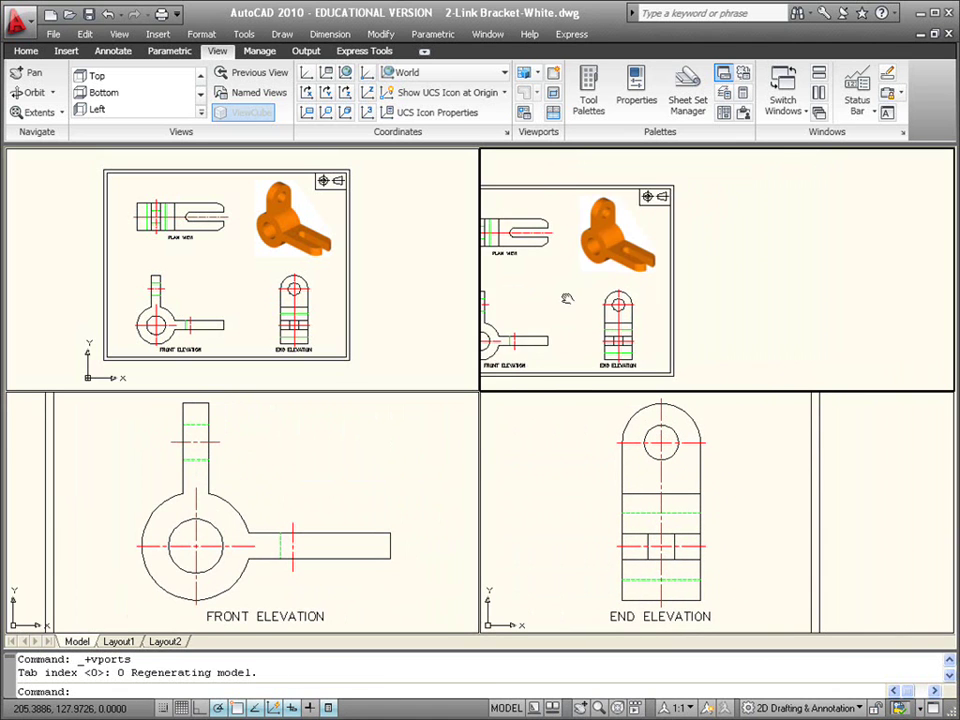
scroll(618, 304, up, 4)
middle_drag(620, 198, 616, 358)
Step: Zoom and pan the plan view to fill the upper-left viewport
click(386, 336)
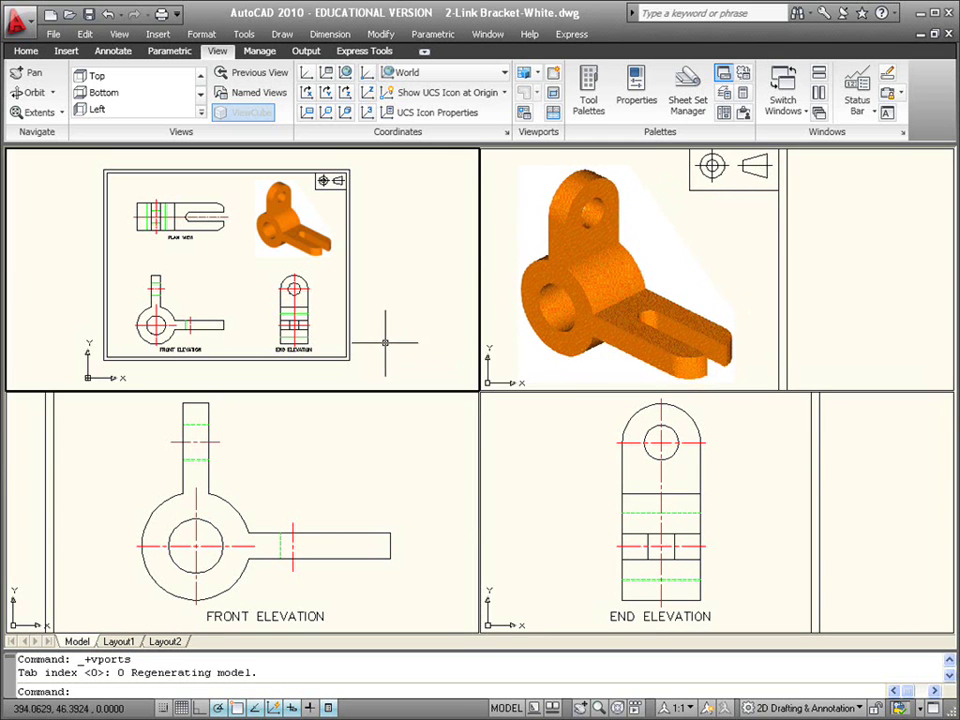
scroll(258, 259, up, 2)
middle_drag(258, 259, 240, 257)
scroll(300, 288, up, 2)
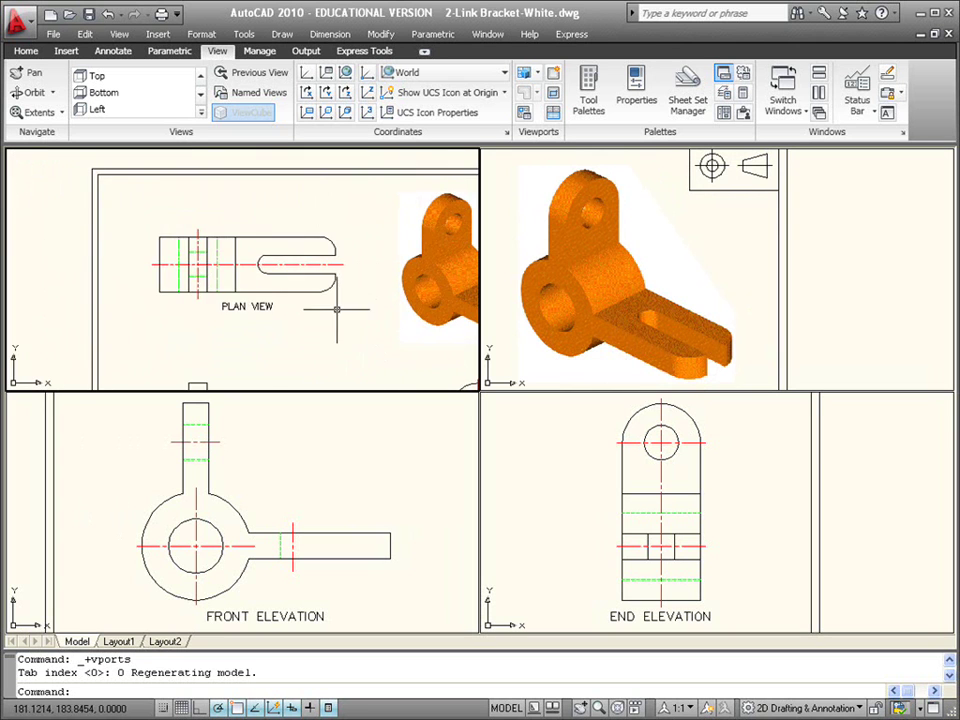
middle_drag(305, 283, 365, 300)
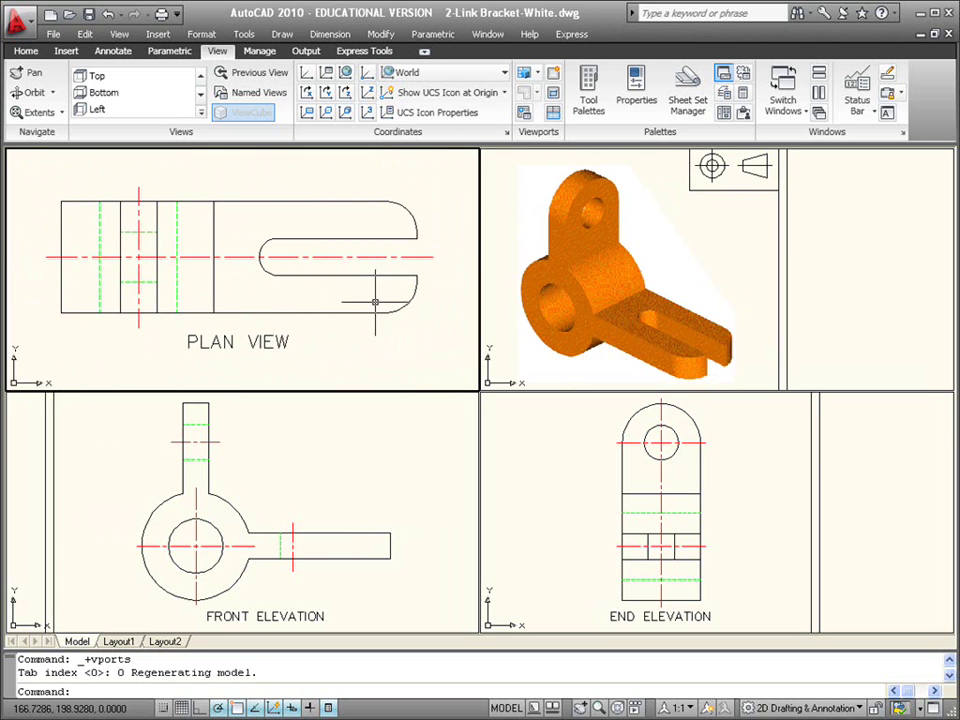
click(540, 420)
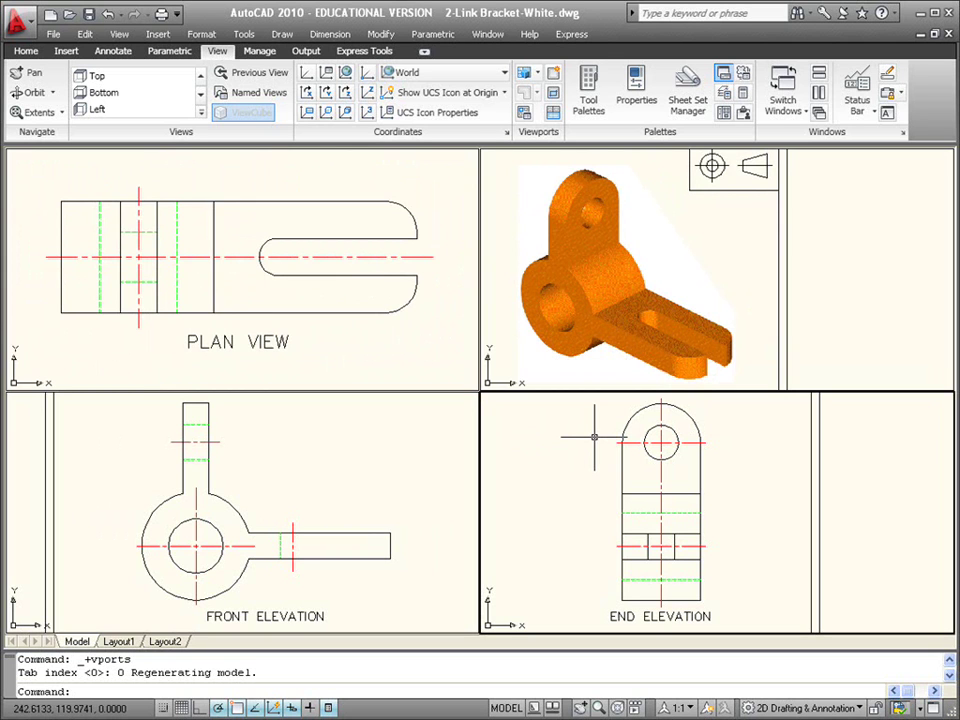
click(407, 350)
click(410, 452)
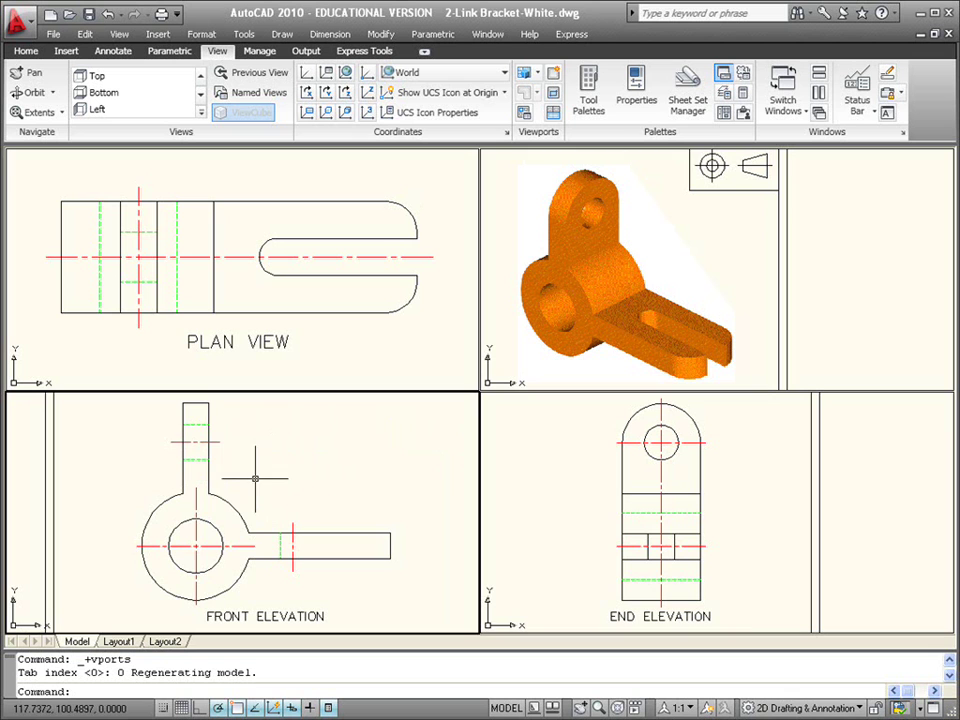
click(18, 398)
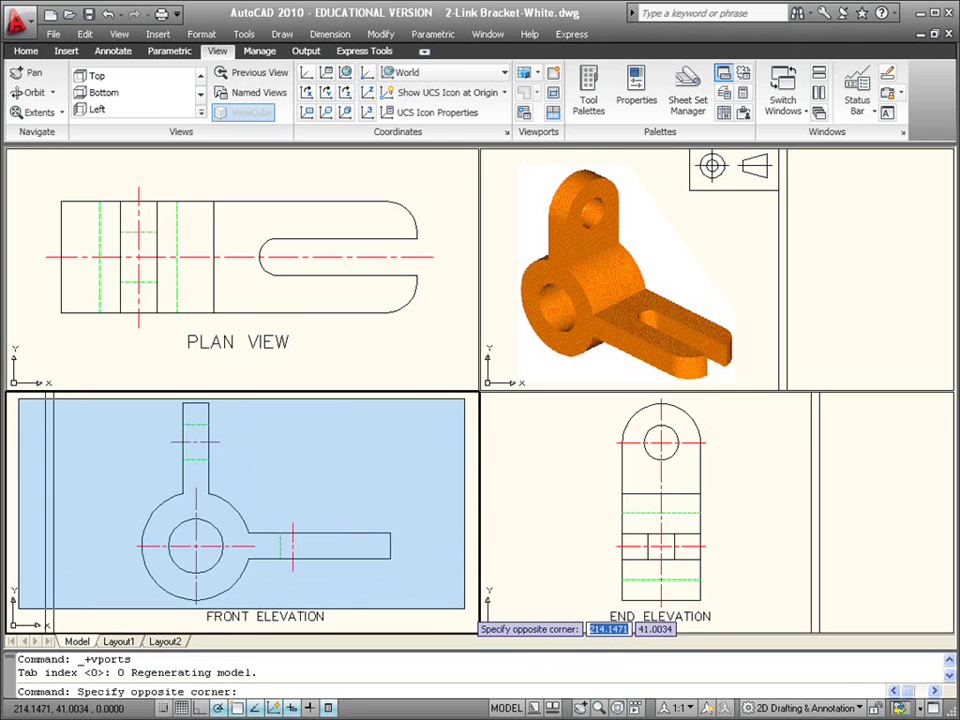
click(44, 462)
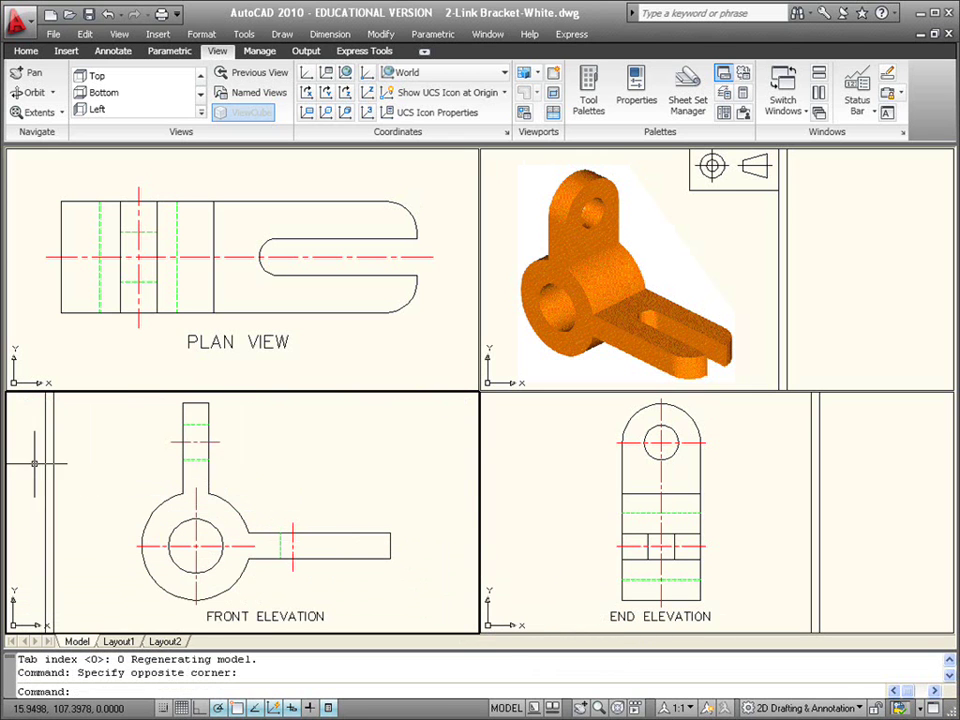
click(366, 465)
click(395, 468)
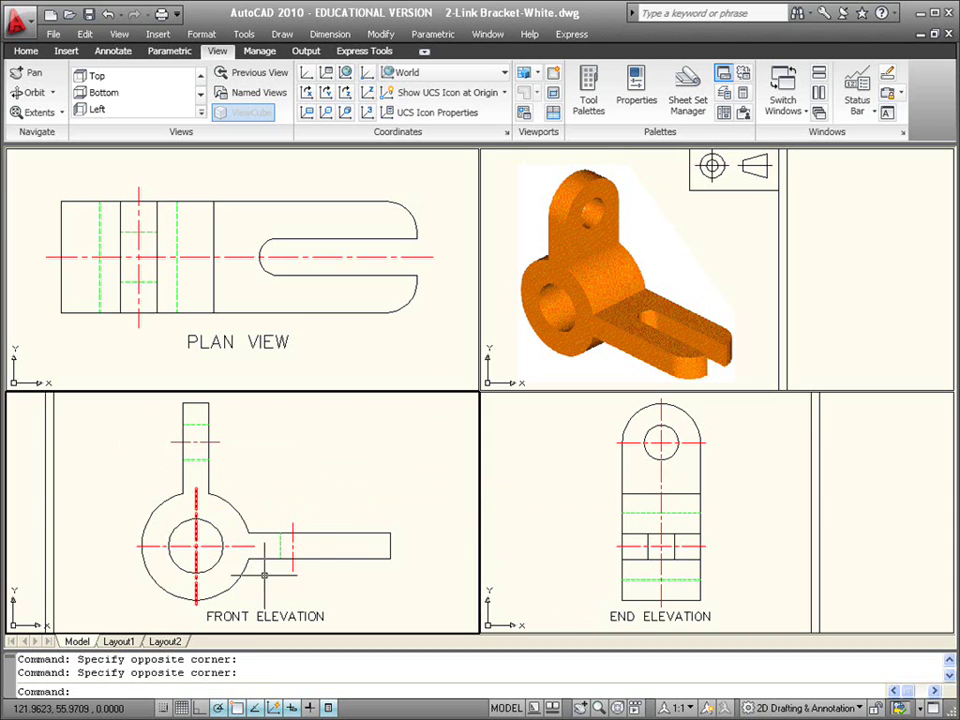
click(590, 455)
click(401, 334)
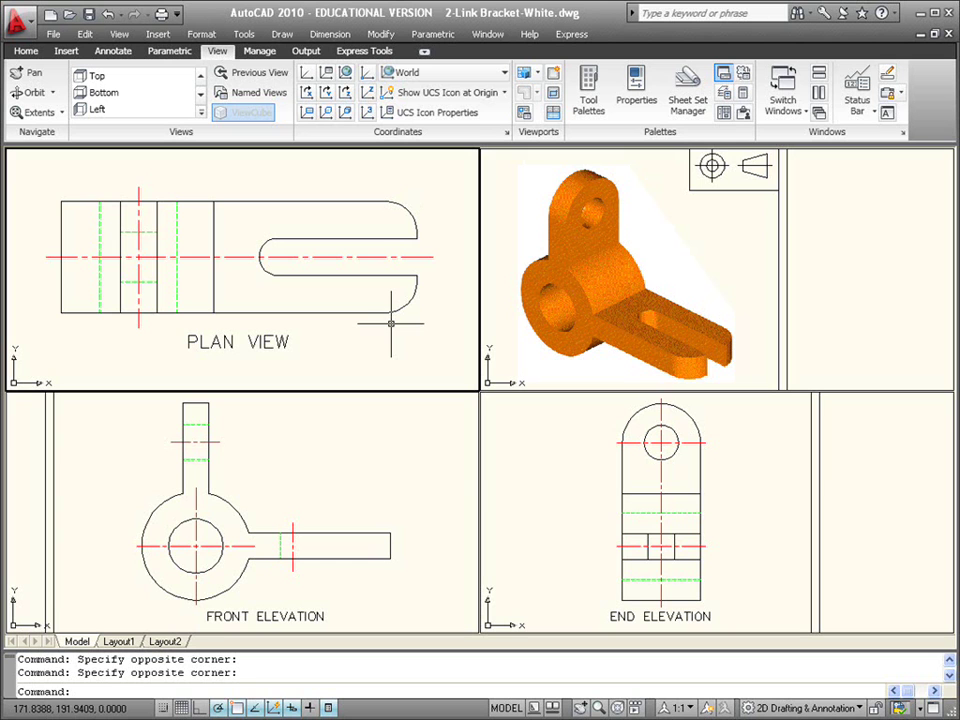
Step: Try Three: Horizontal and Two: Horizontal, then settle on the Two: Vertical viewport layout
click(536, 76)
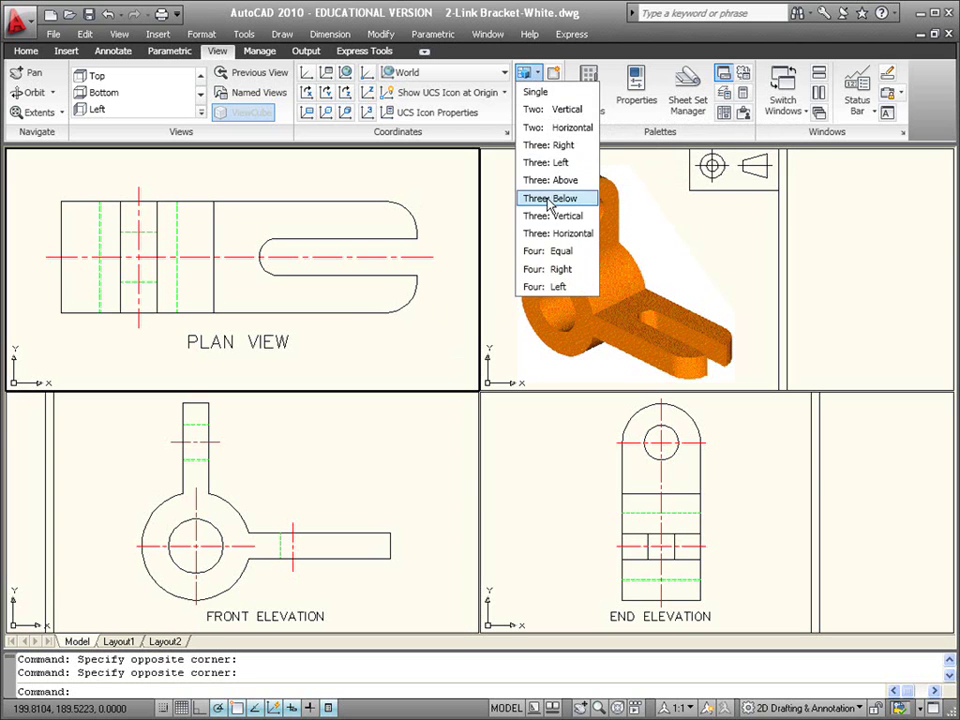
click(571, 235)
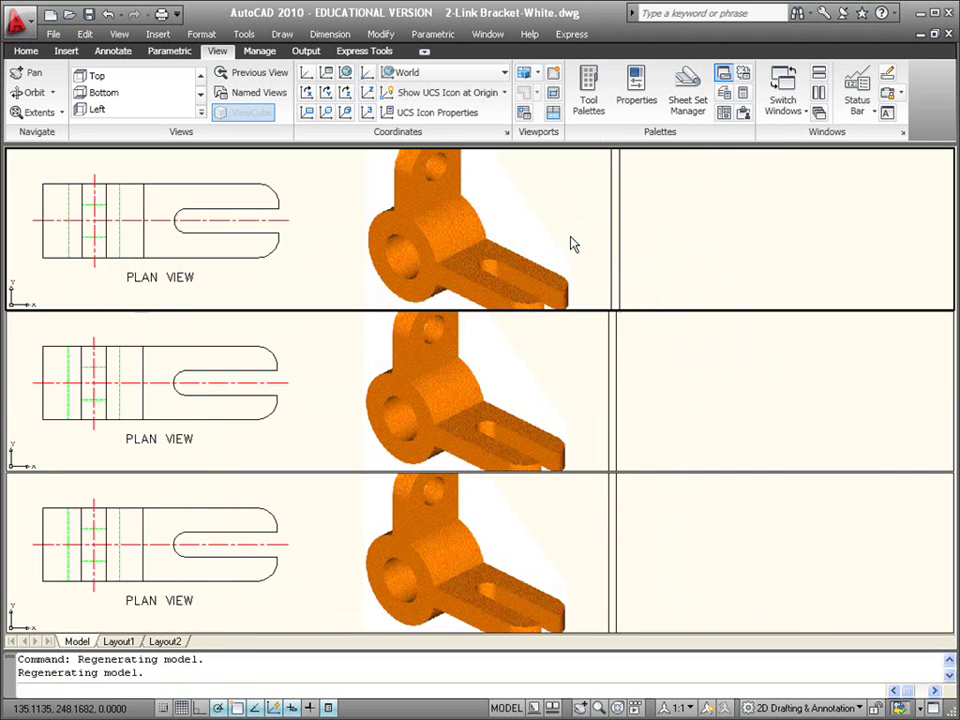
click(533, 78)
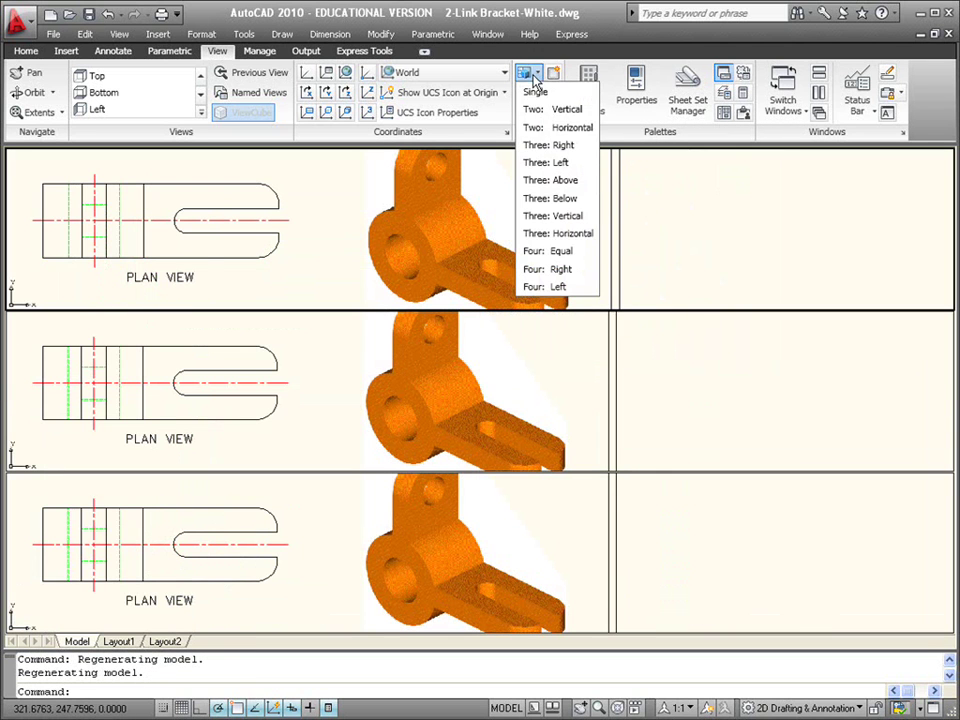
click(549, 128)
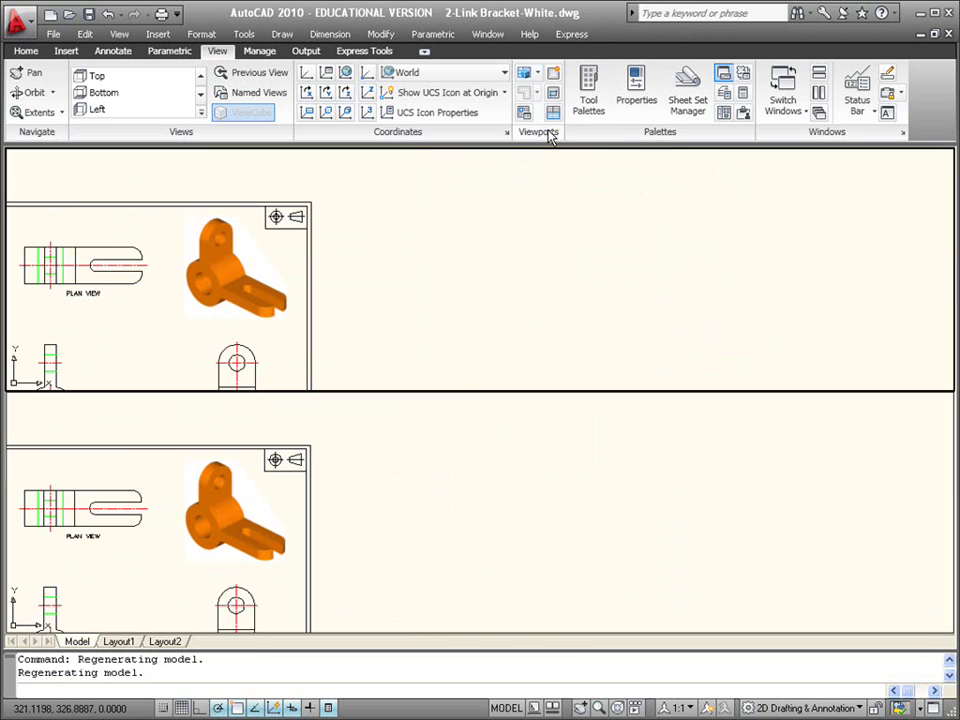
click(537, 73)
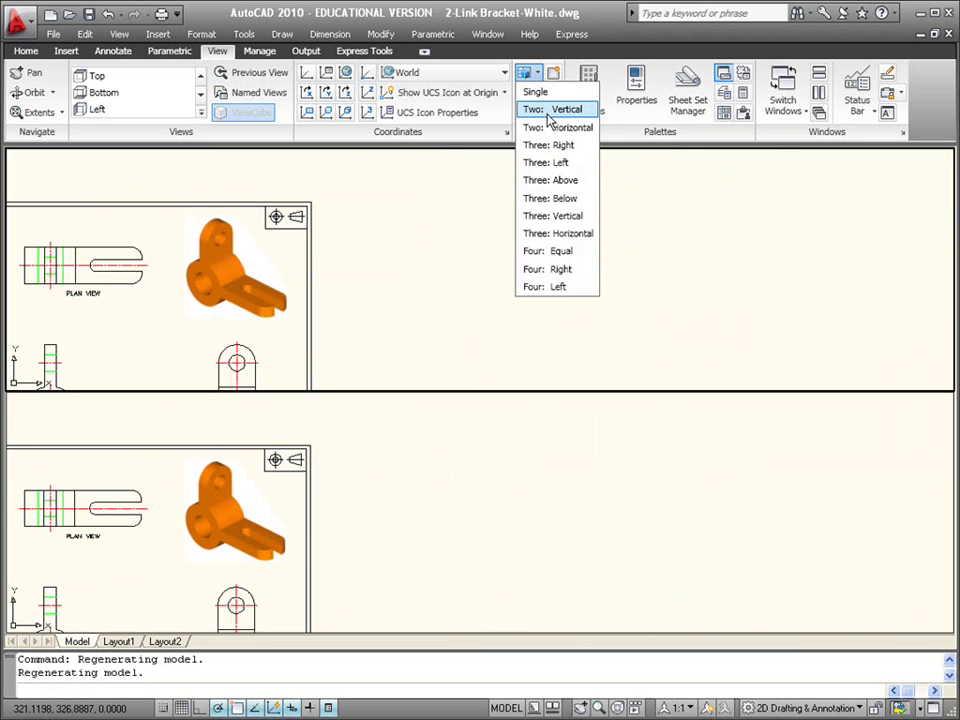
click(553, 110)
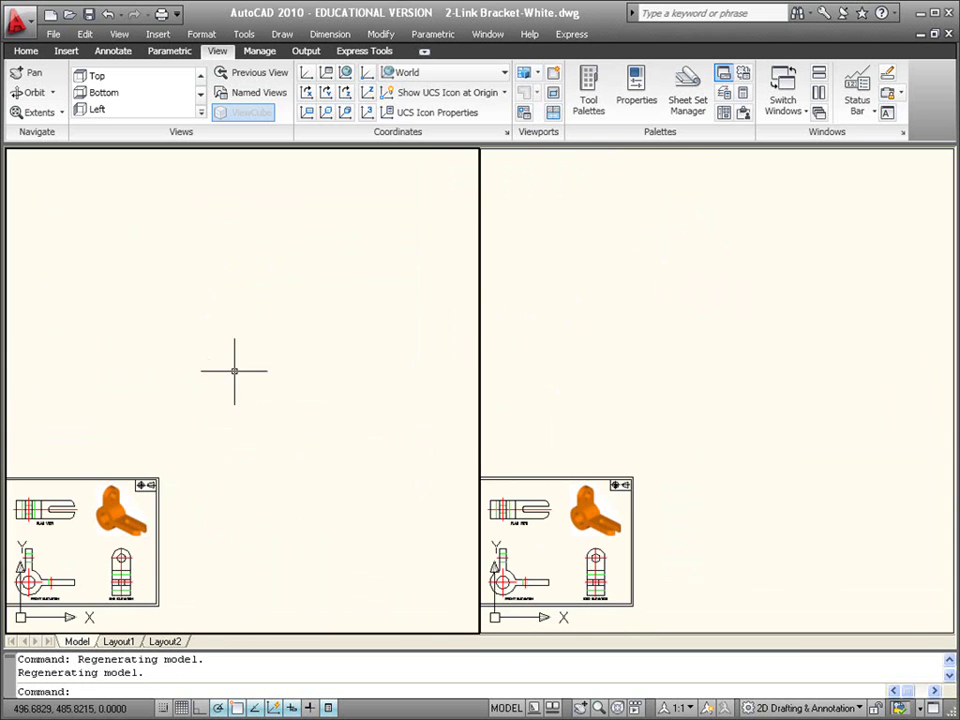
Step: Pan and zoom so the whole bracket sheet fits the left viewport
mouse_move(234, 369)
middle_down()
mouse_move(306, 349)
mouse_move(349, 315)
middle_up()
scroll(238, 397, up, 5)
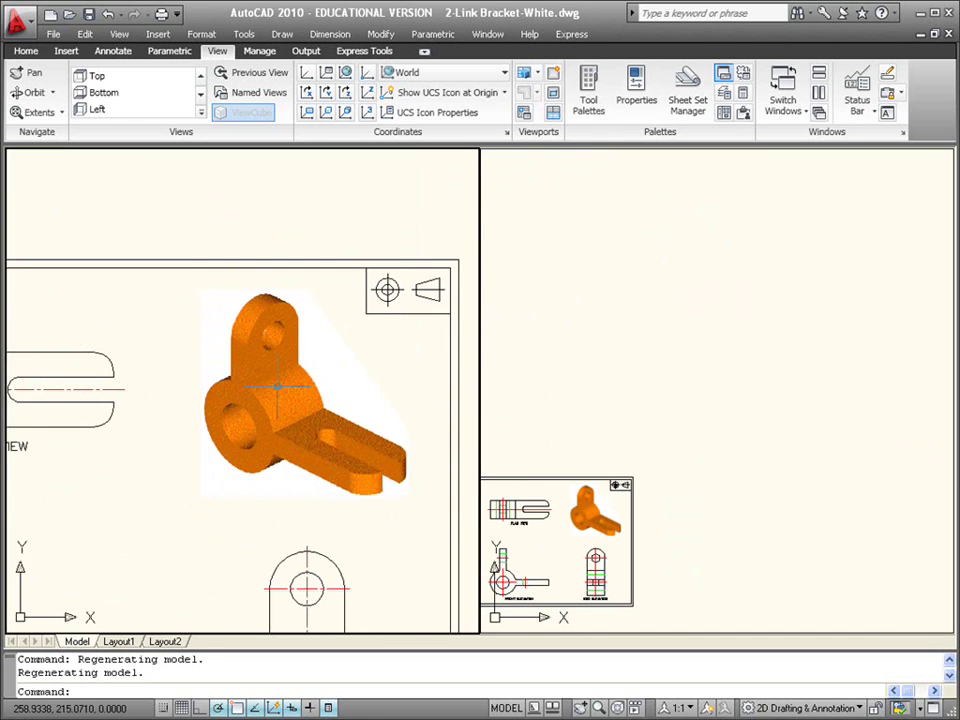
middle_drag(238, 397, 300, 310)
scroll(279, 392, down, 3)
middle_drag(279, 392, 287, 367)
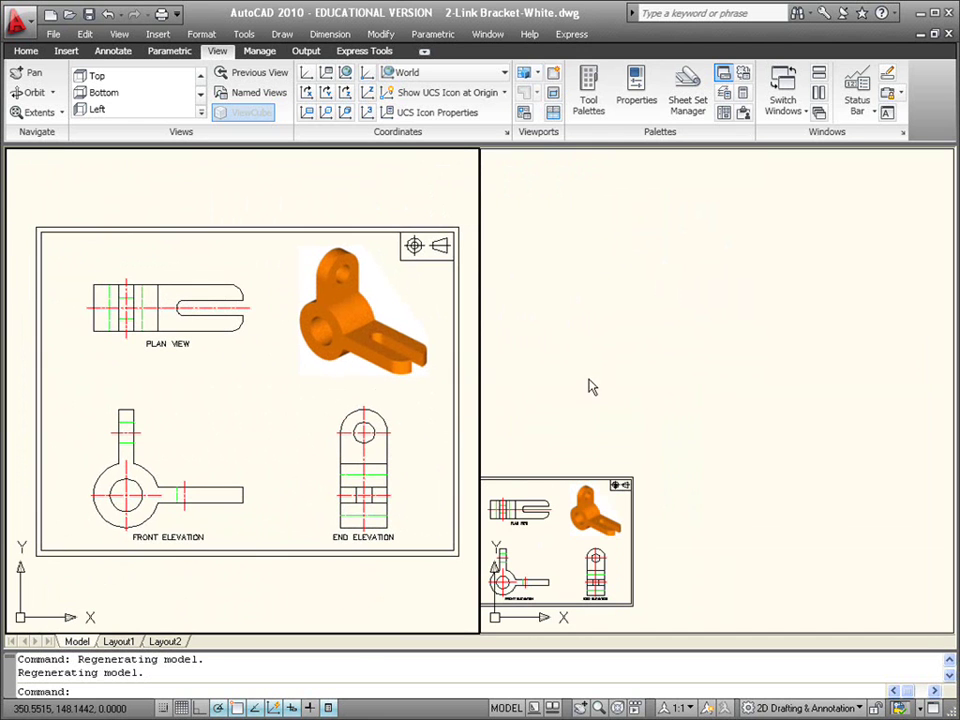
Step: Zoom the right viewport in close on the front elevation
click(589, 386)
middle_drag(589, 386, 778, 226)
scroll(676, 440, up, 3)
scroll(675, 440, up, 4)
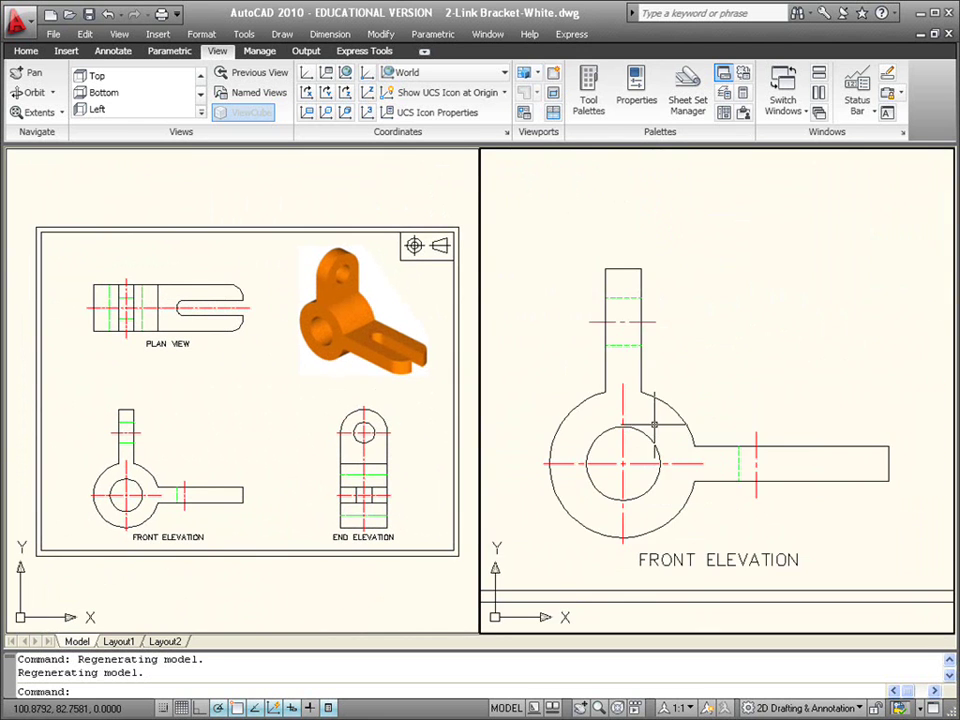
click(710, 384)
click(694, 366)
click(708, 334)
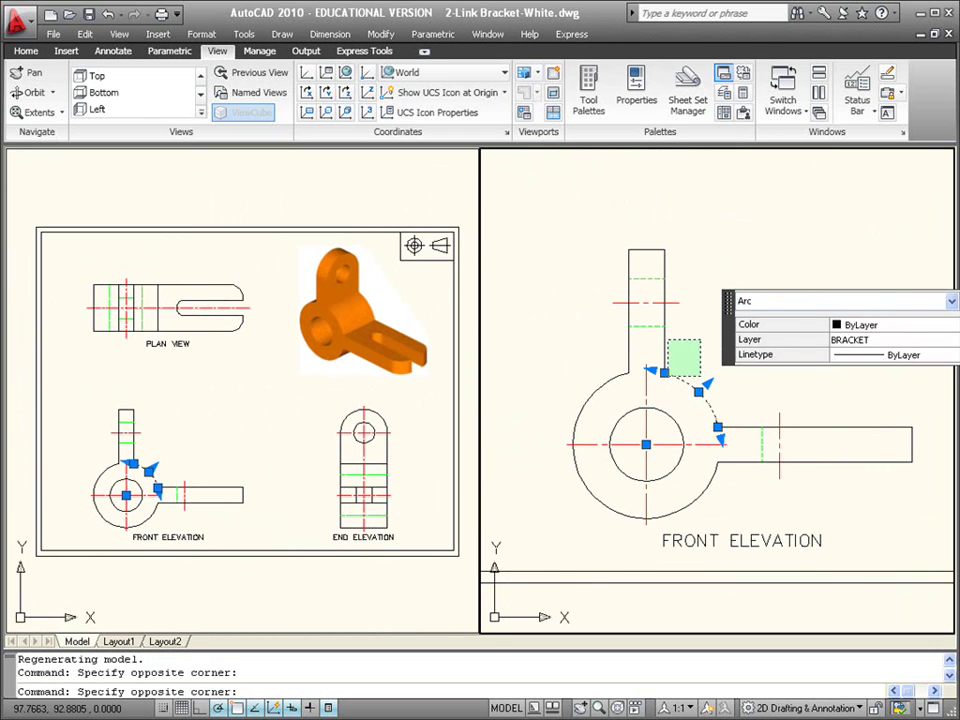
click(618, 414)
key(Delete)
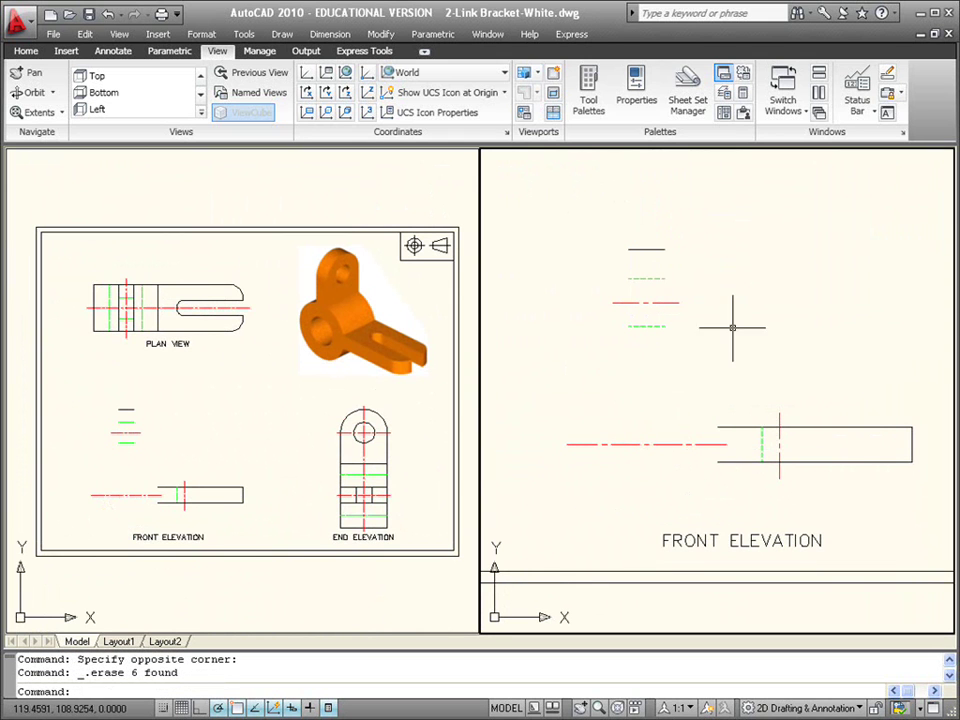
click(96, 465)
key(ctrl+z)
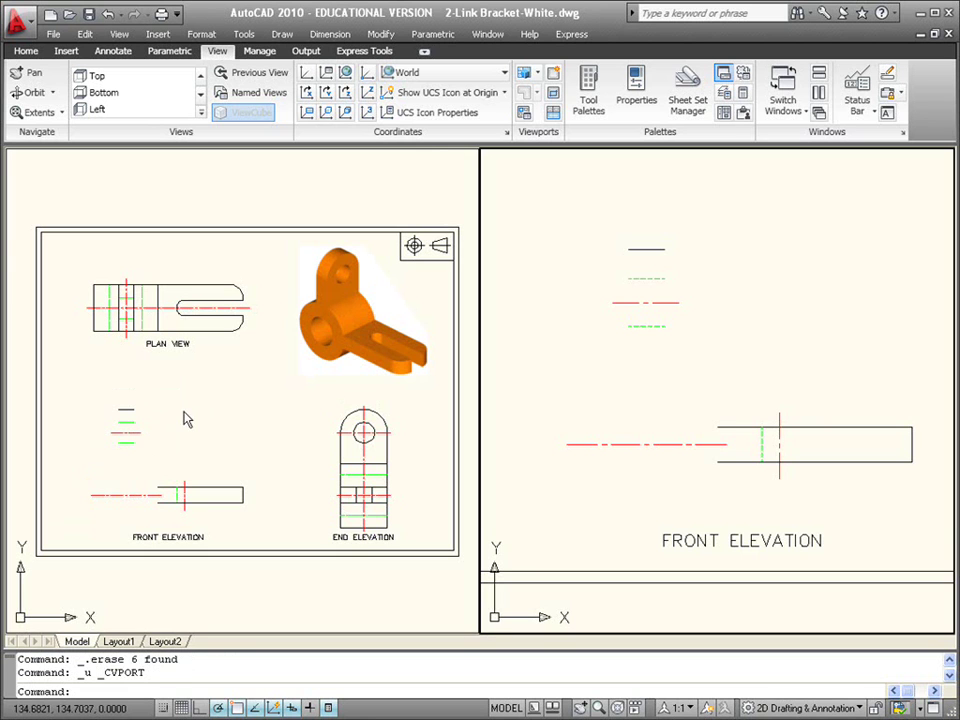
key(ctrl+z)
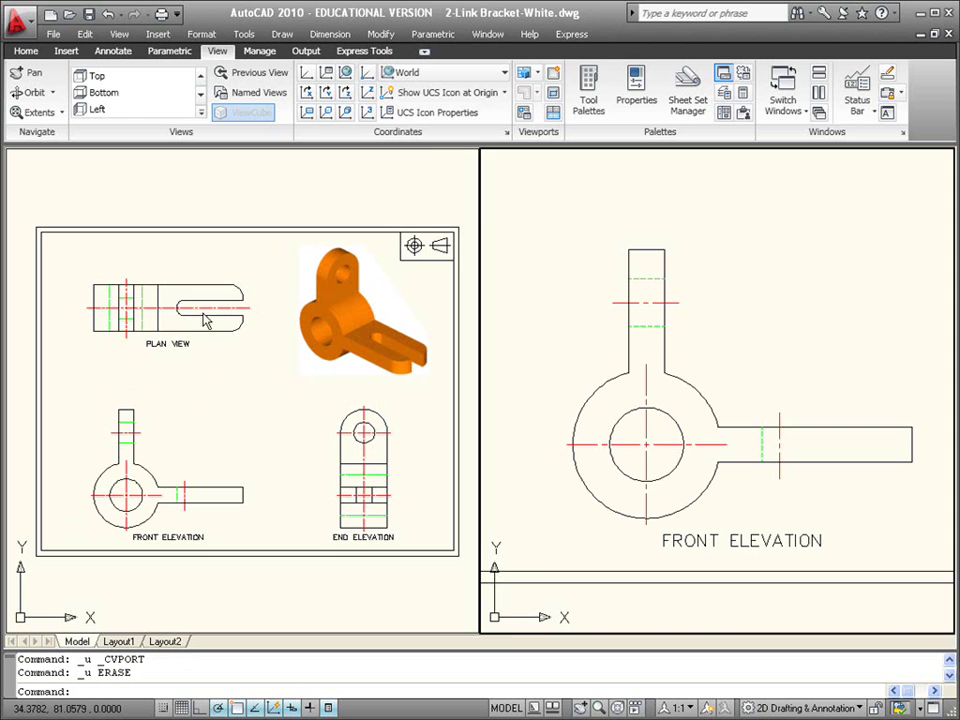
click(189, 414)
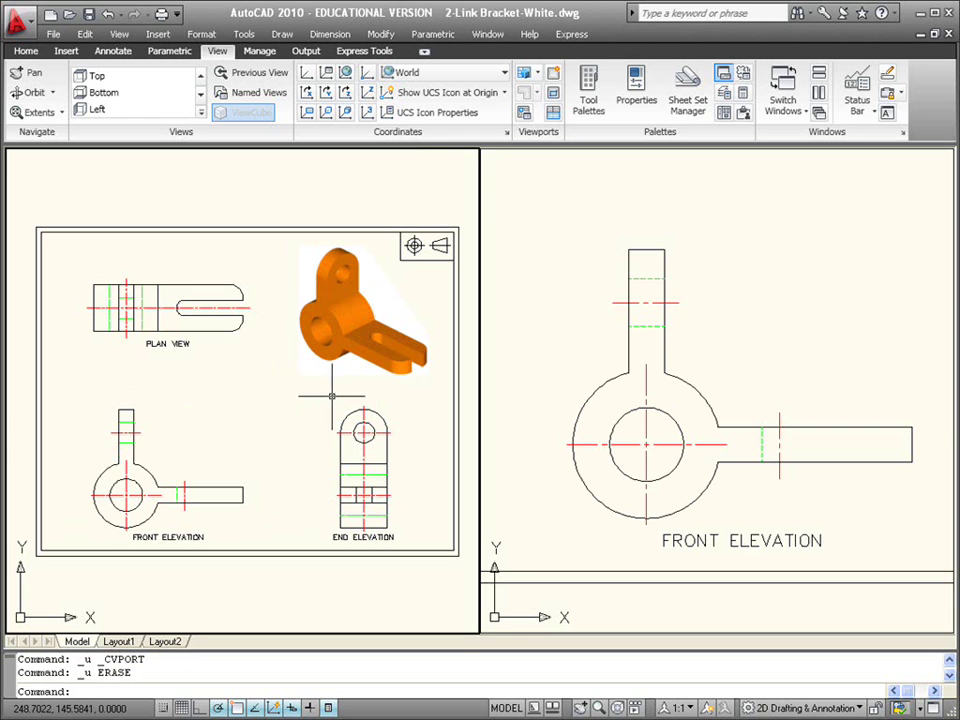
key(ctrl+z)
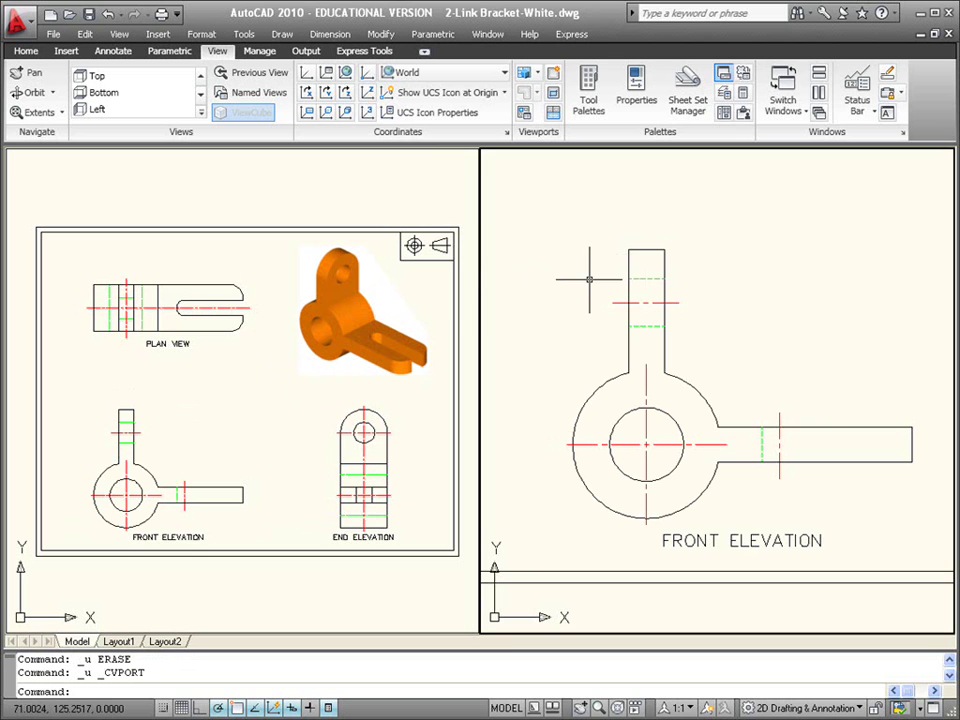
Step: Switch to the Single viewport layout and zoom out to show the entire bracket sheet
click(375, 197)
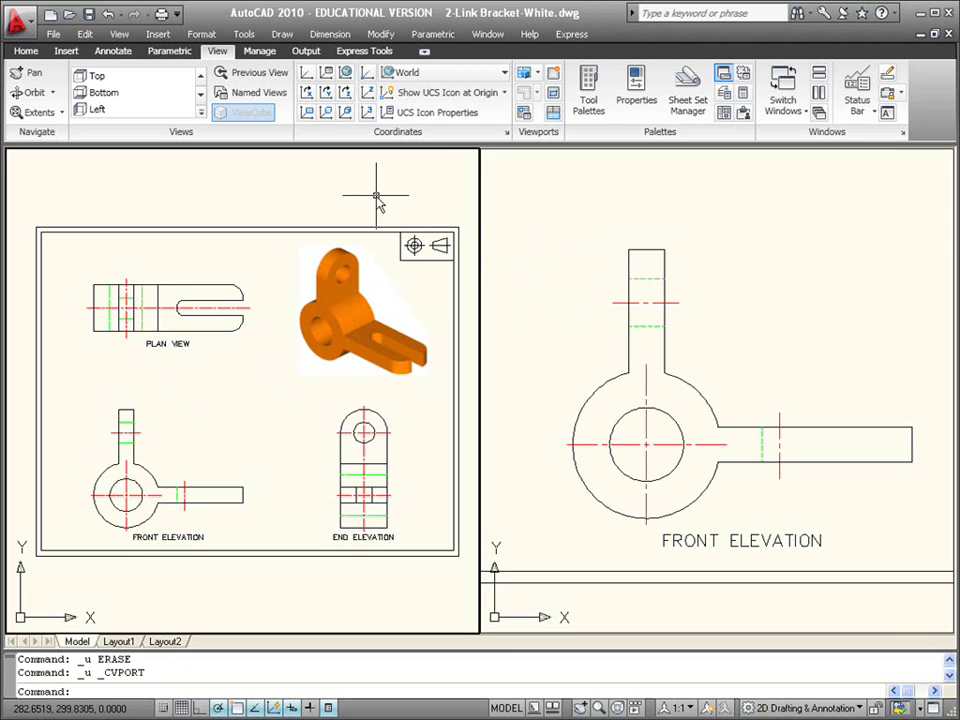
click(540, 195)
click(530, 73)
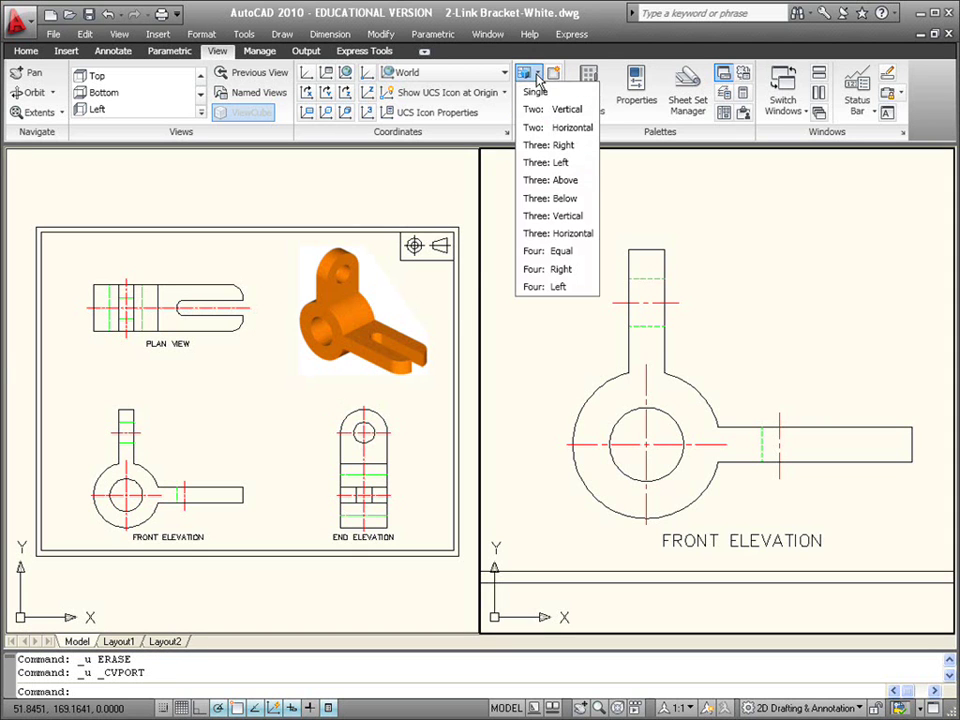
click(540, 92)
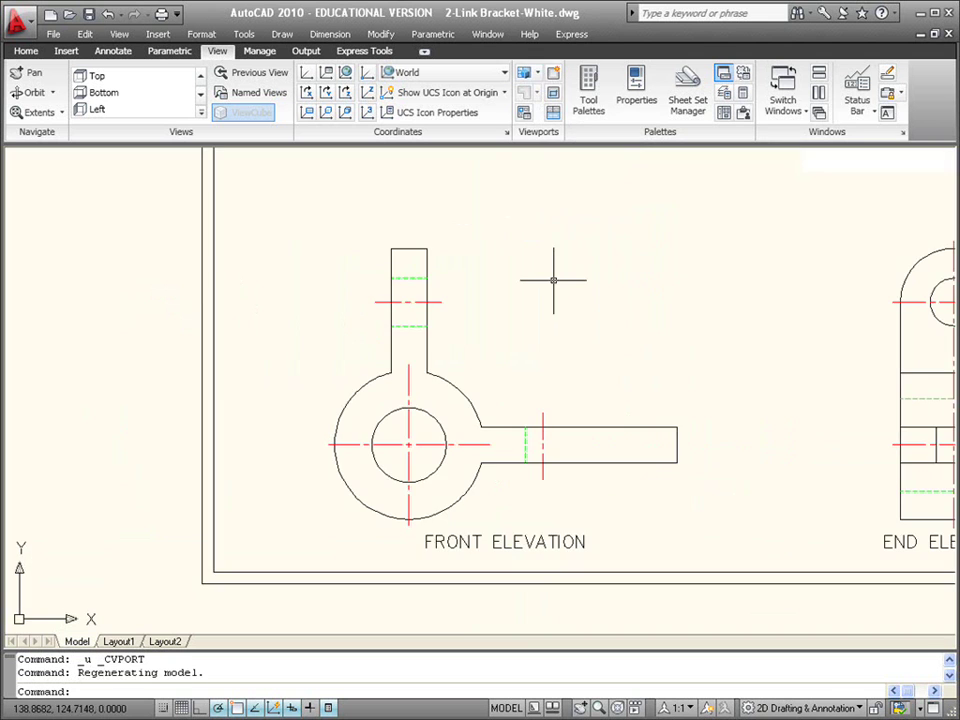
scroll(553, 270, down, 4)
mouse_move(553, 270)
middle_down()
mouse_move(488, 425)
mouse_move(480, 362)
middle_up()
scroll(493, 392, down, 1)
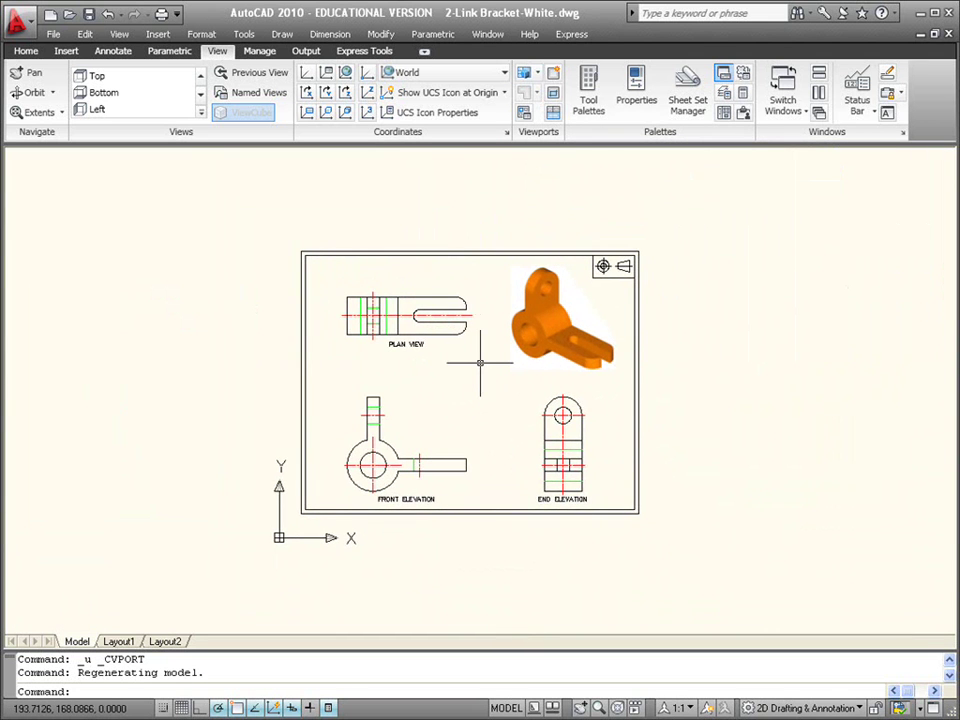